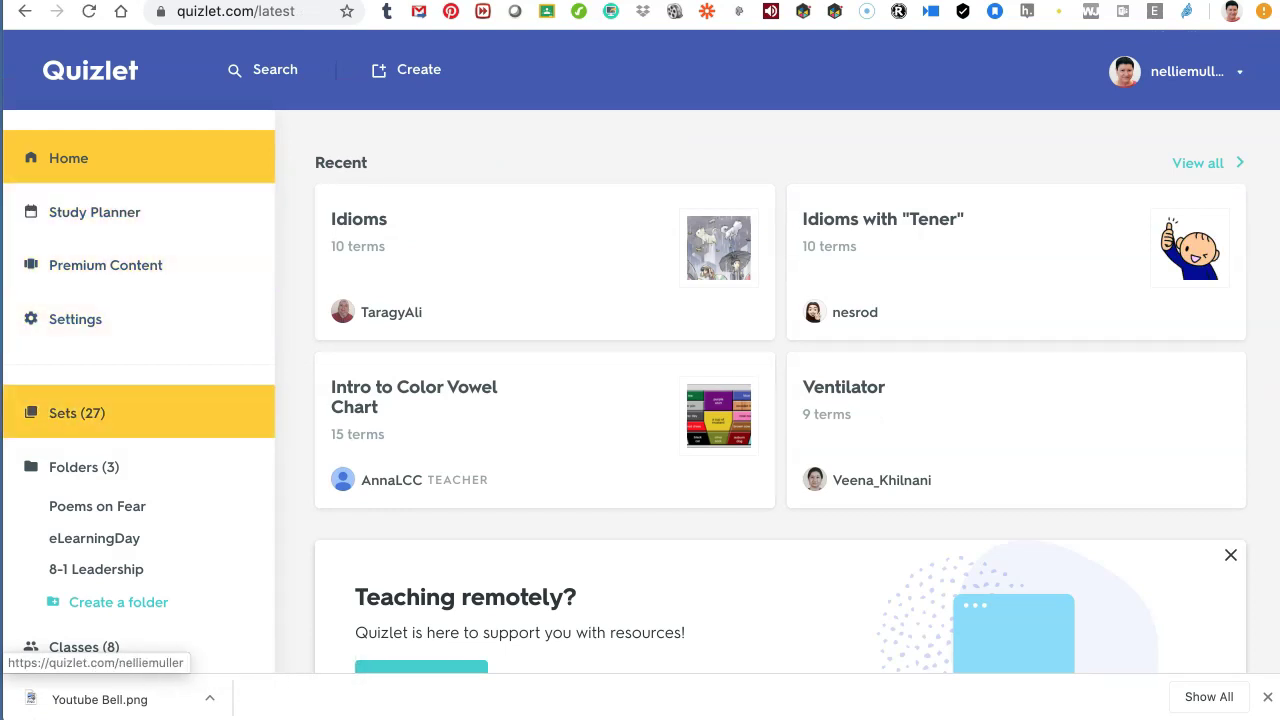
{"action": "scroll", "coordinate": [140, 415], "scroll_direction": "down", "scroll_amount": 1}
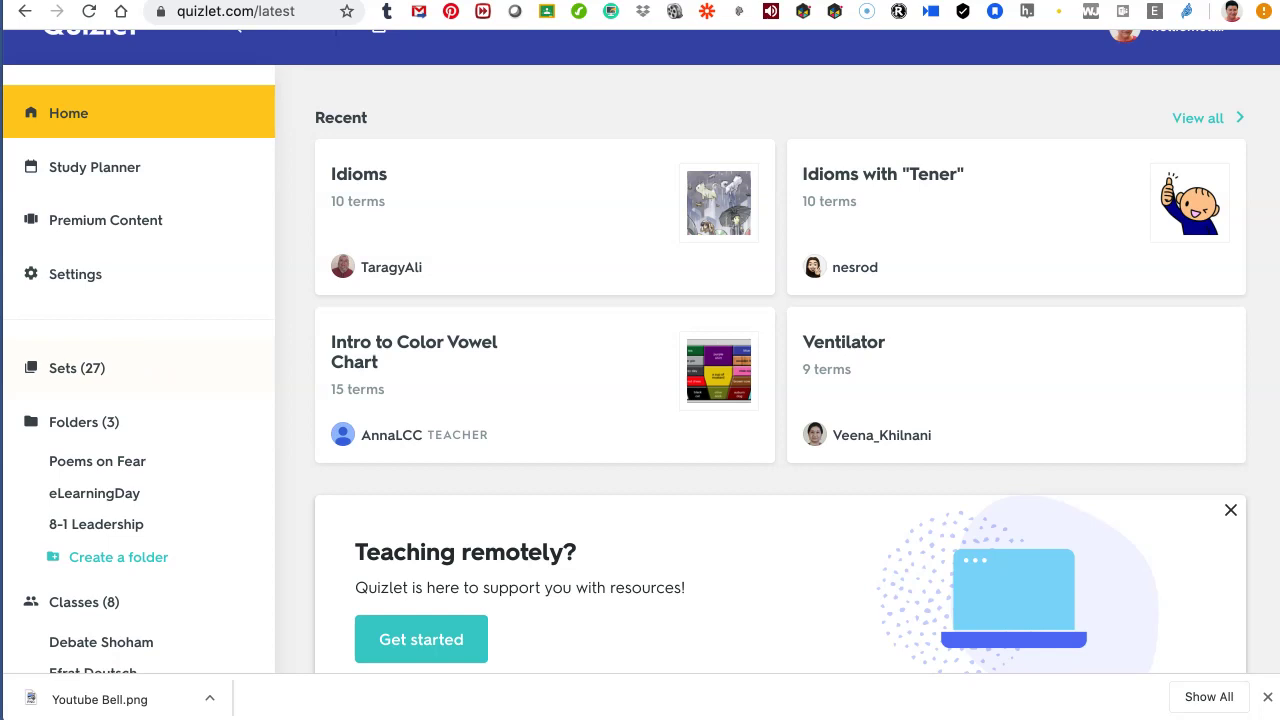
{"action": "scroll", "coordinate": [640, 360], "scroll_direction": "down", "scroll_amount": 3}
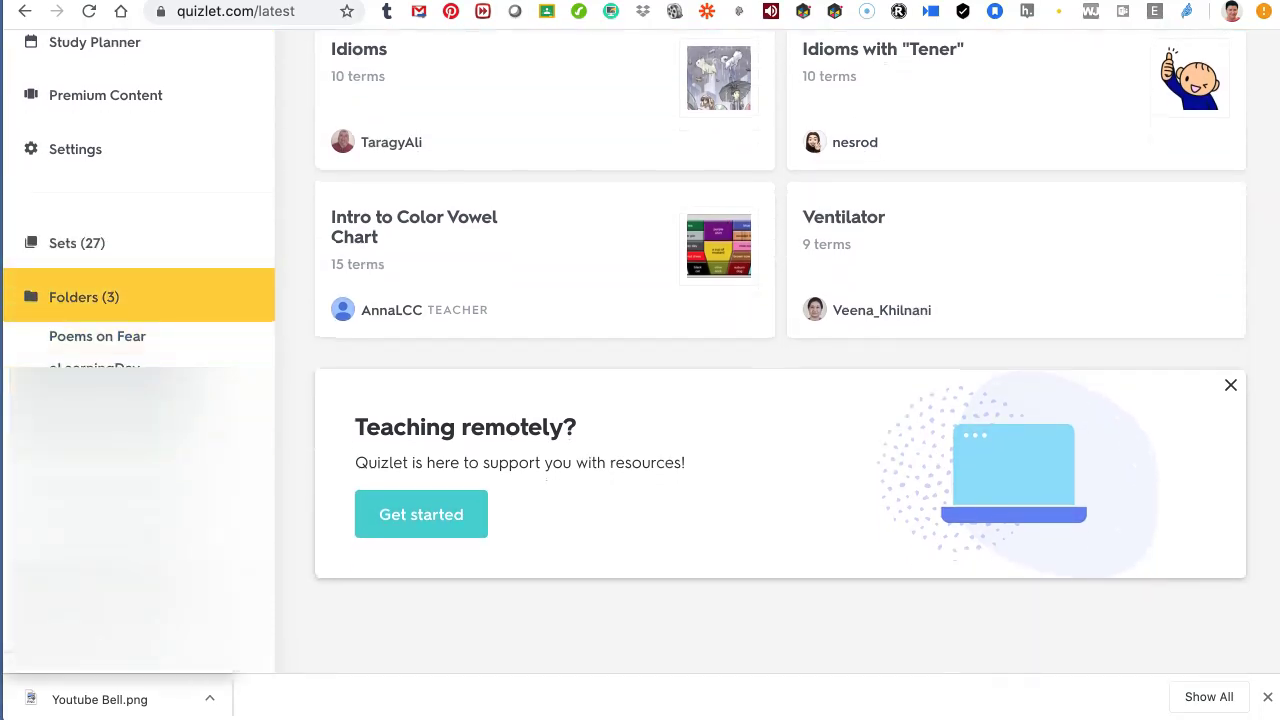
{"action": "scroll", "coordinate": [140, 300], "scroll_direction": "down", "scroll_amount": 1}
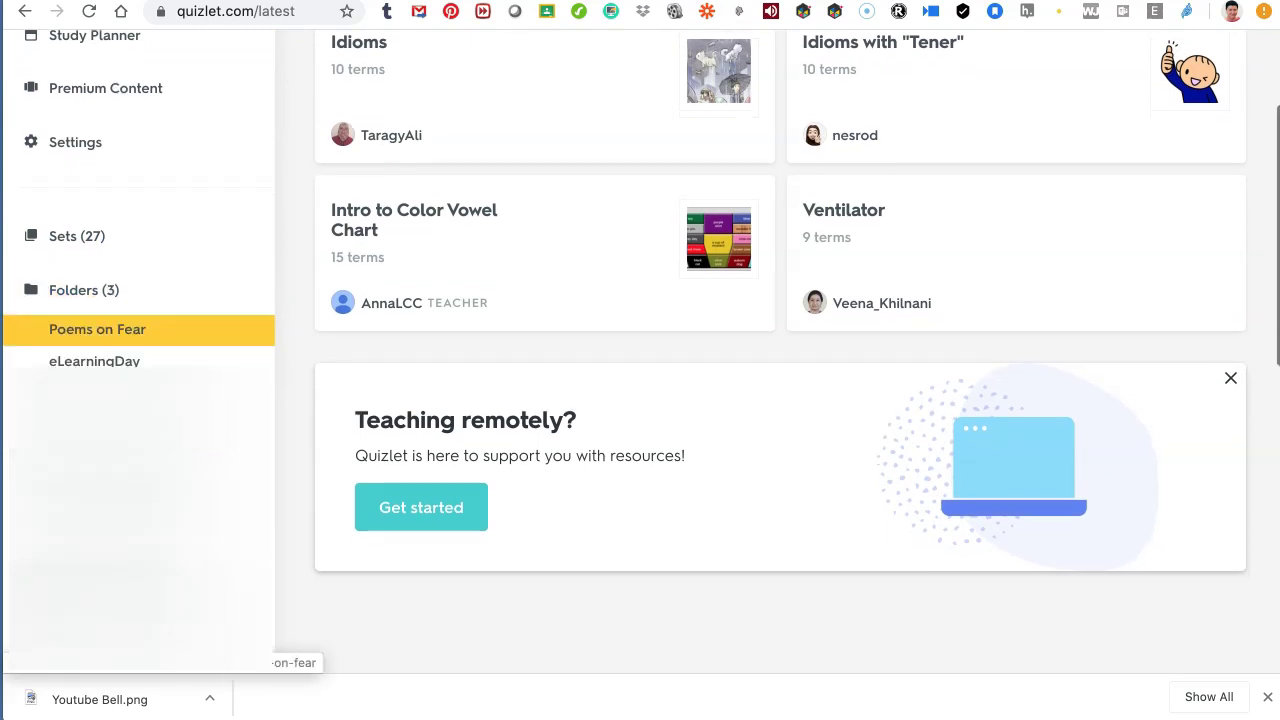
{"action": "scroll", "coordinate": [140, 305], "scroll_direction": "down", "scroll_amount": 1}
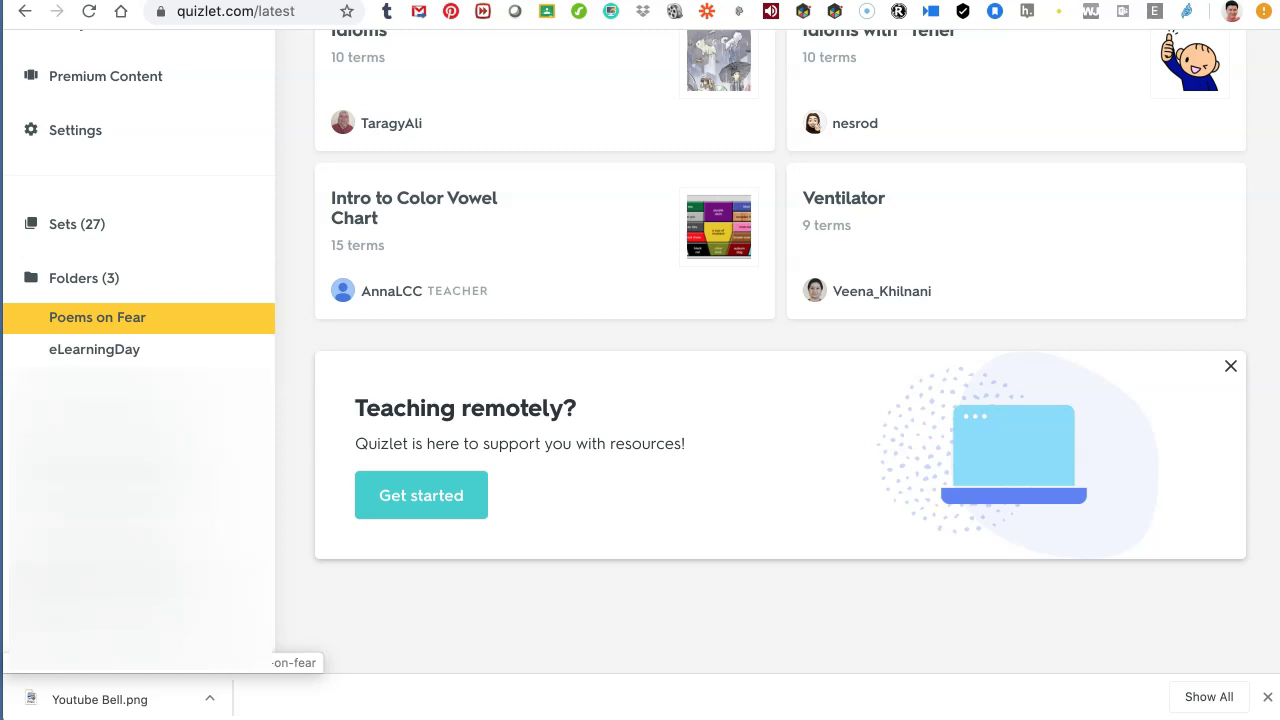
{"action": "scroll", "coordinate": [140, 380], "scroll_direction": "down", "scroll_amount": 5}
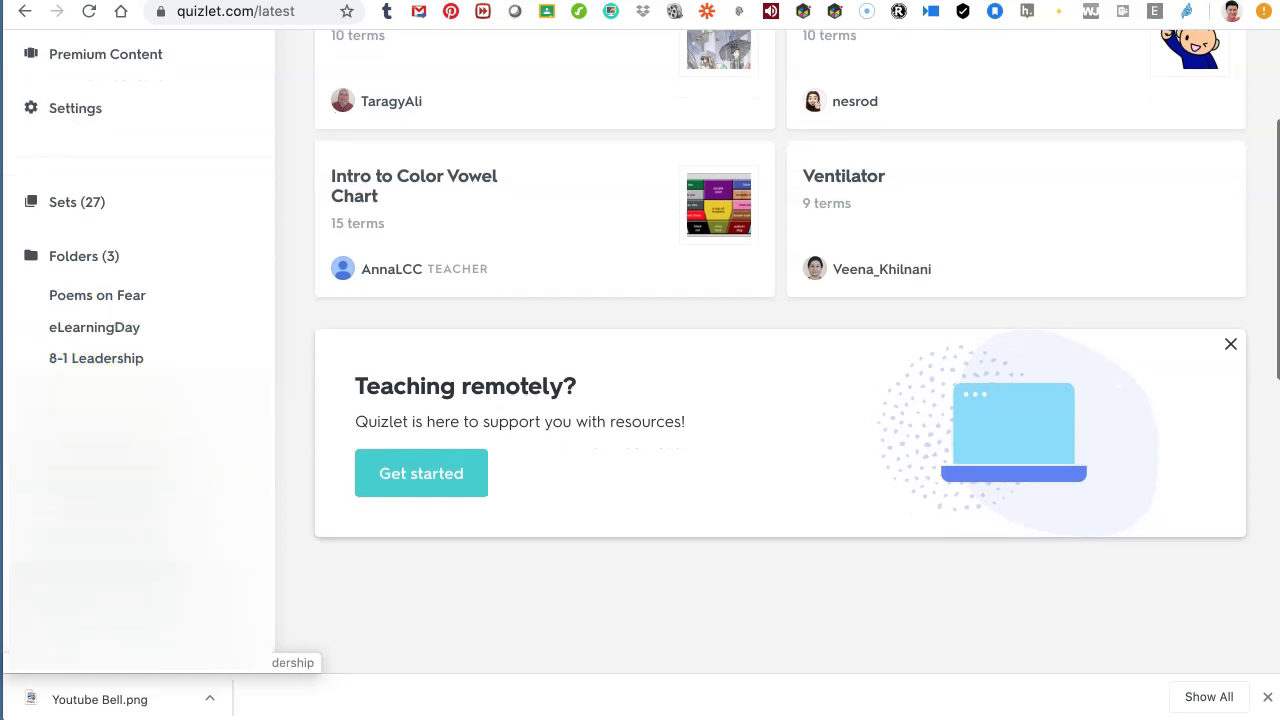
{"action": "scroll", "coordinate": [140, 360], "scroll_direction": "down", "scroll_amount": 1}
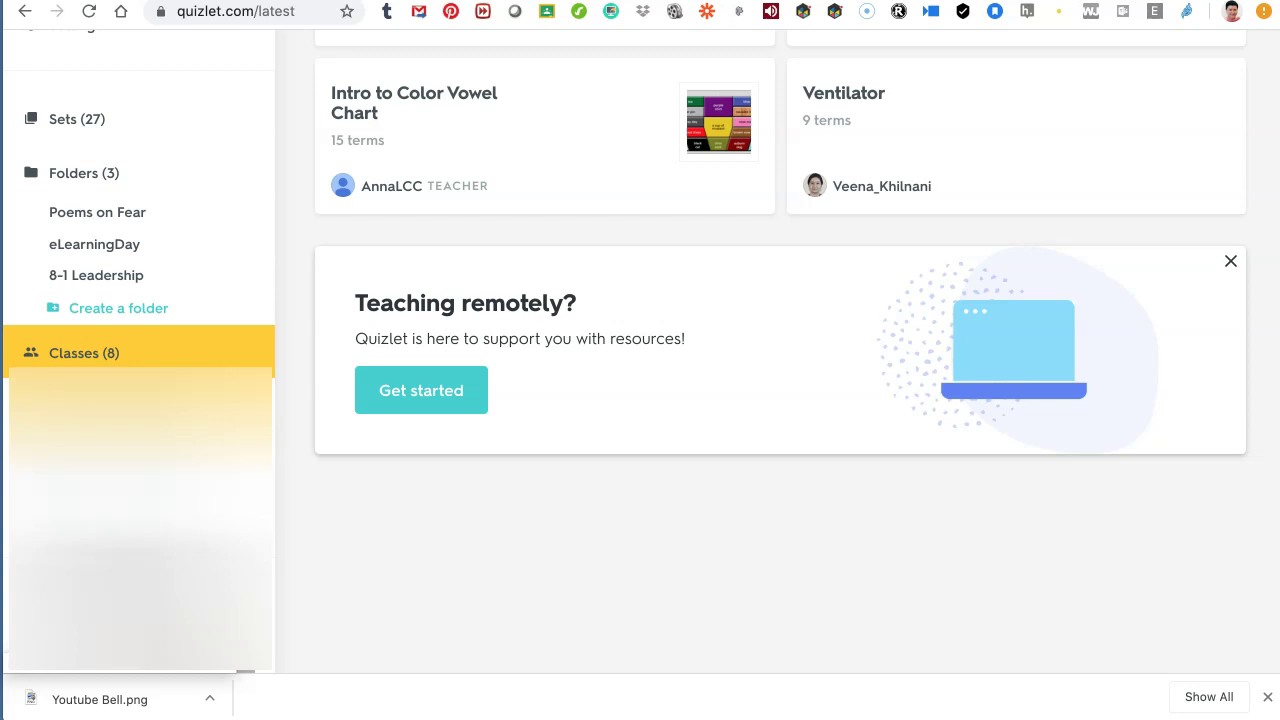
{"action": "scroll", "coordinate": [140, 350], "scroll_direction": "down", "scroll_amount": 1}
Go to Classes (8) and open the Live Online Virtual Engagement (L.O.V.E) class.
{"action": "left_click", "coordinate": [84, 337]}
{"action": "scroll", "coordinate": [84, 337], "scroll_direction": "down", "scroll_amount": 2}
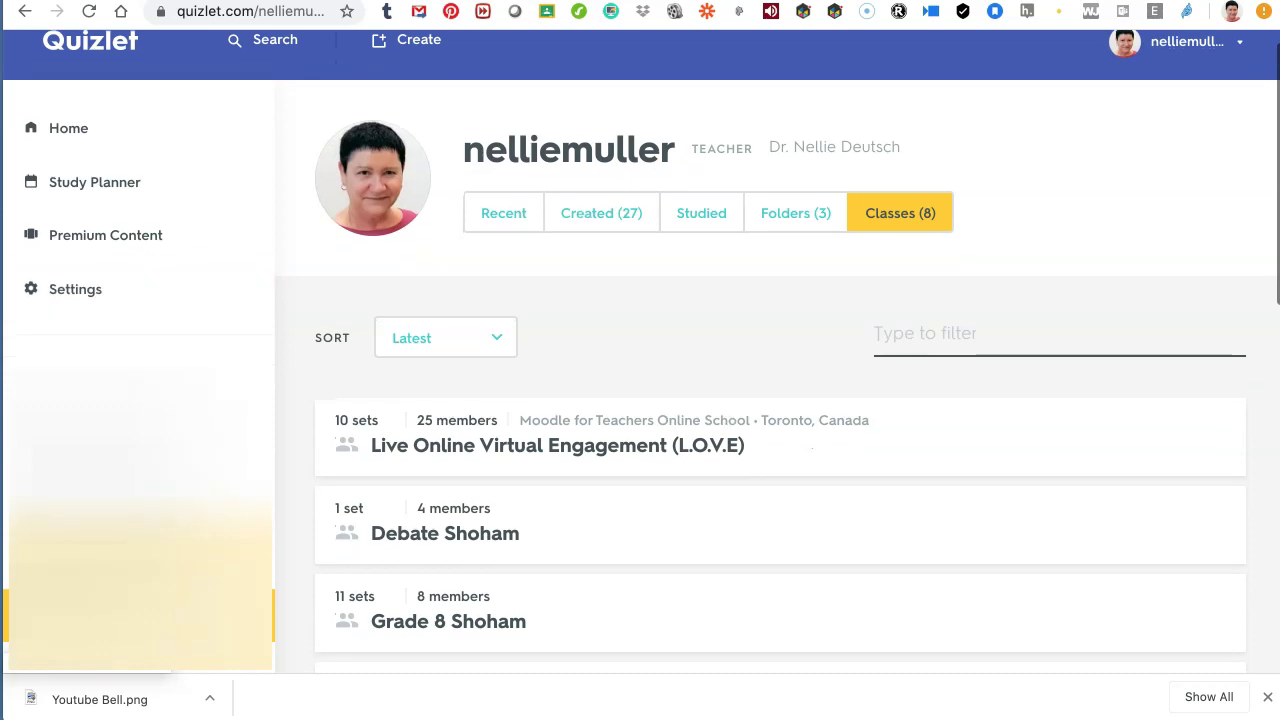
{"action": "left_click", "coordinate": [557, 445]}
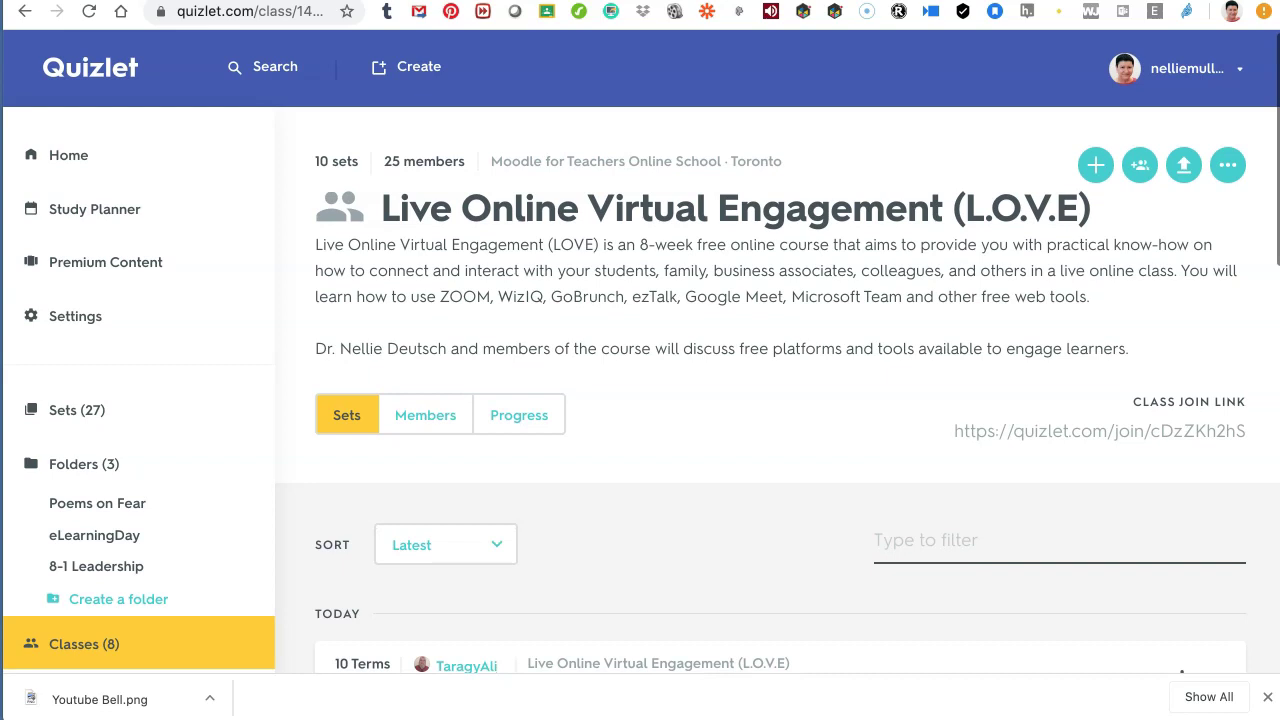
{"action": "scroll", "coordinate": [640, 355], "scroll_direction": "down", "scroll_amount": 1}
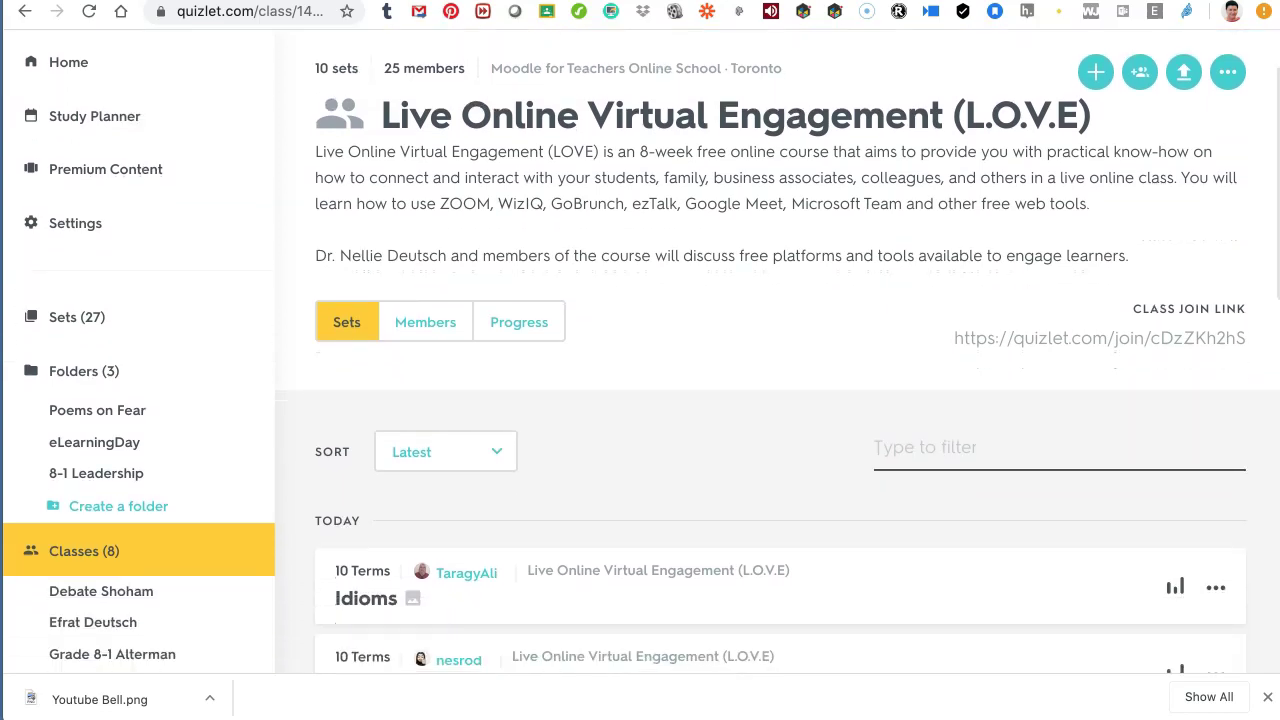
{"action": "scroll", "coordinate": [640, 348], "scroll_direction": "down", "scroll_amount": 1}
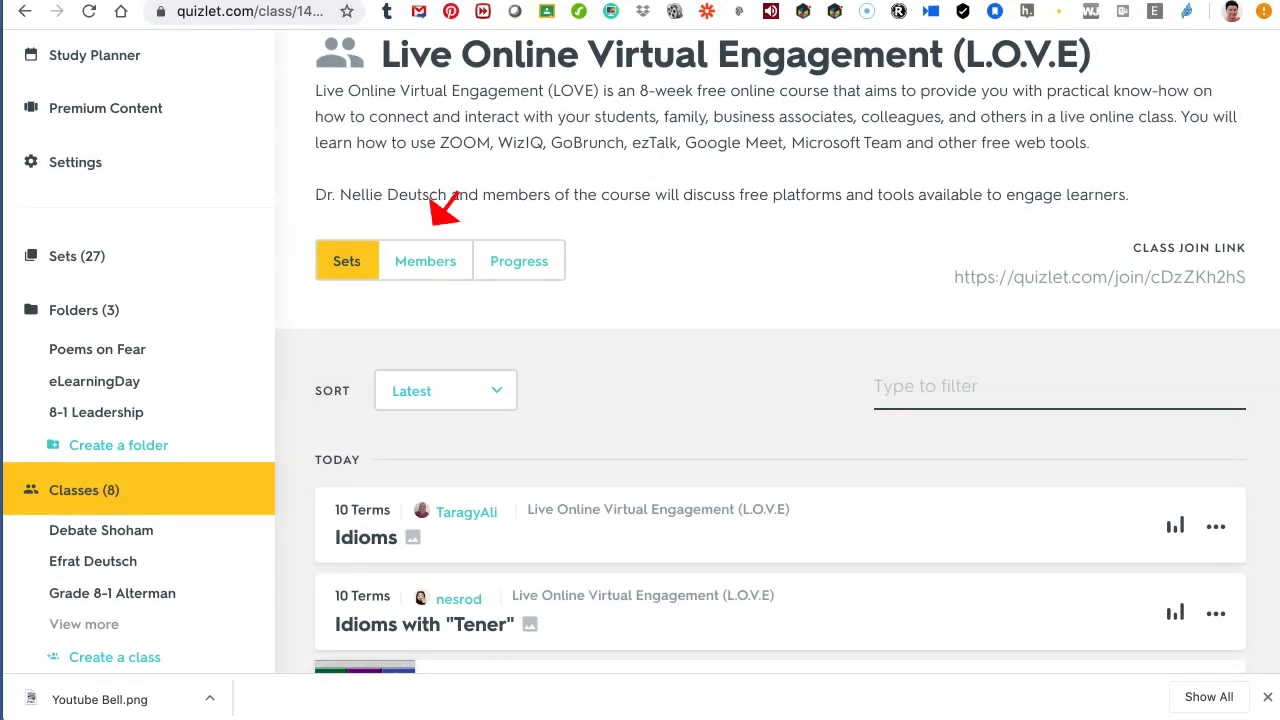
{"action": "left_click_drag", "start_coordinate": [1095, 142], "coordinate": [1132, 194]}
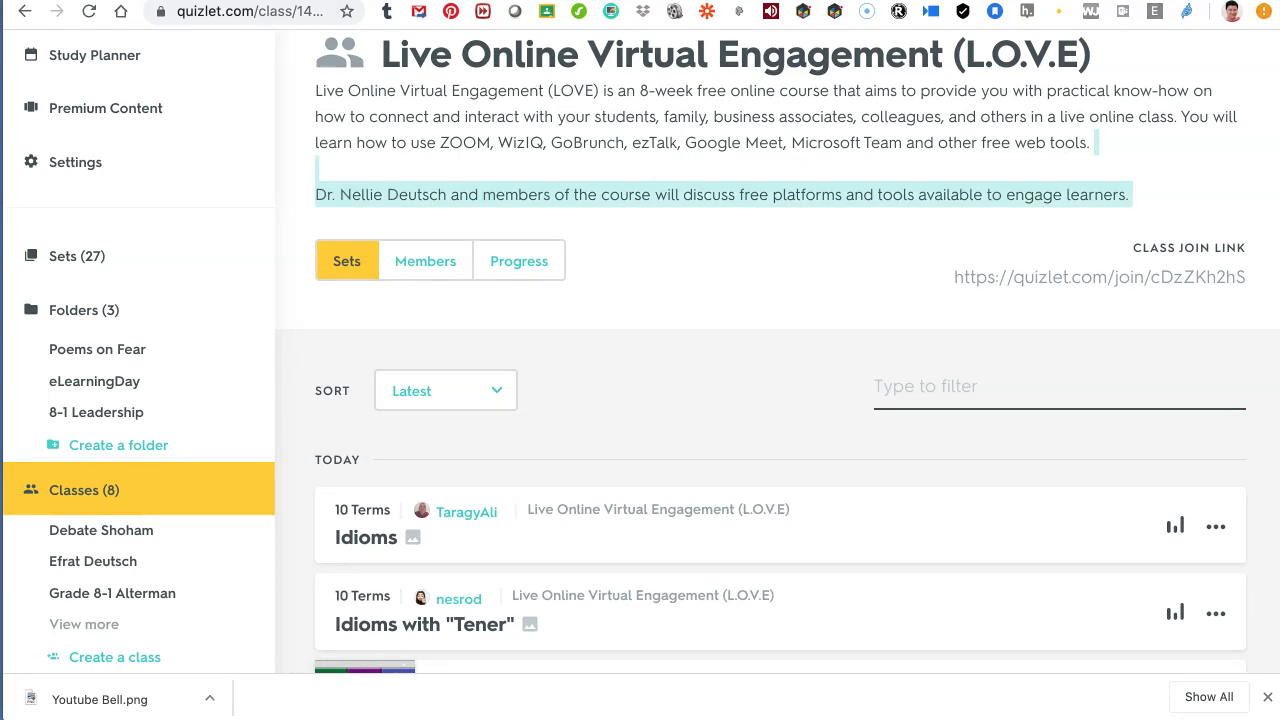
{"action": "left_click", "coordinate": [1132, 194]}
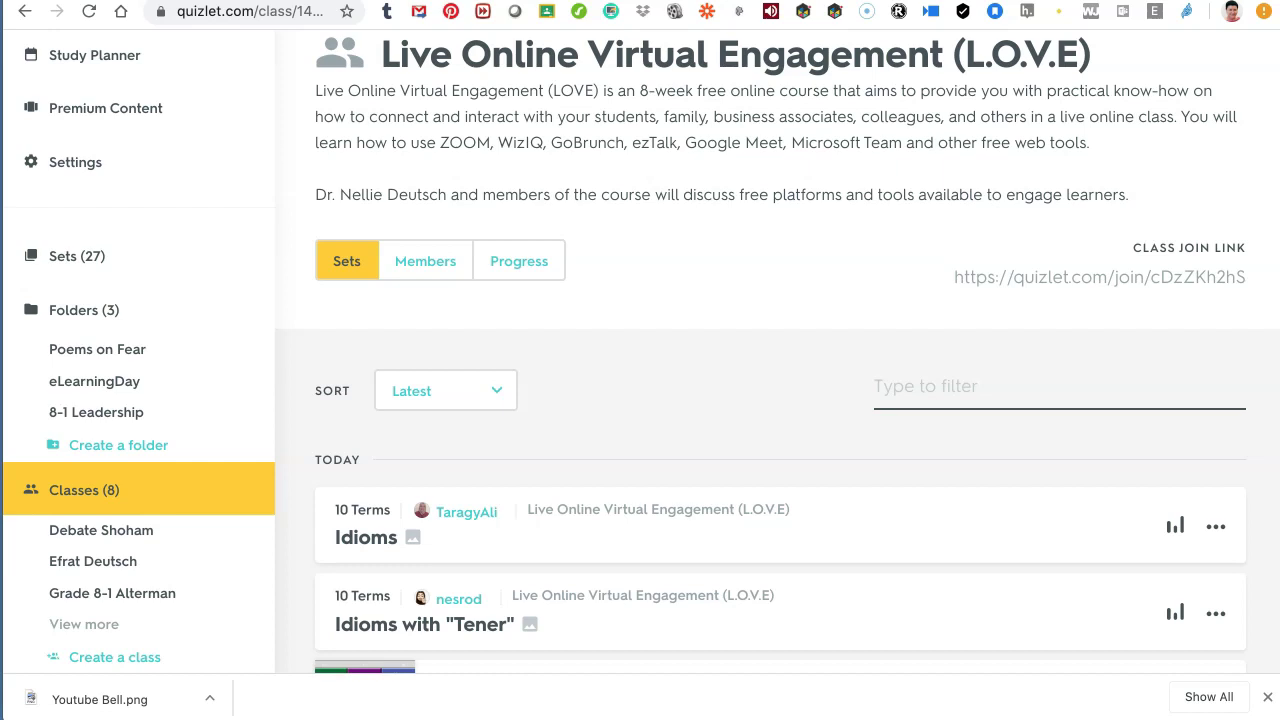
{"action": "scroll", "coordinate": [640, 400], "scroll_direction": "down", "scroll_amount": 2}
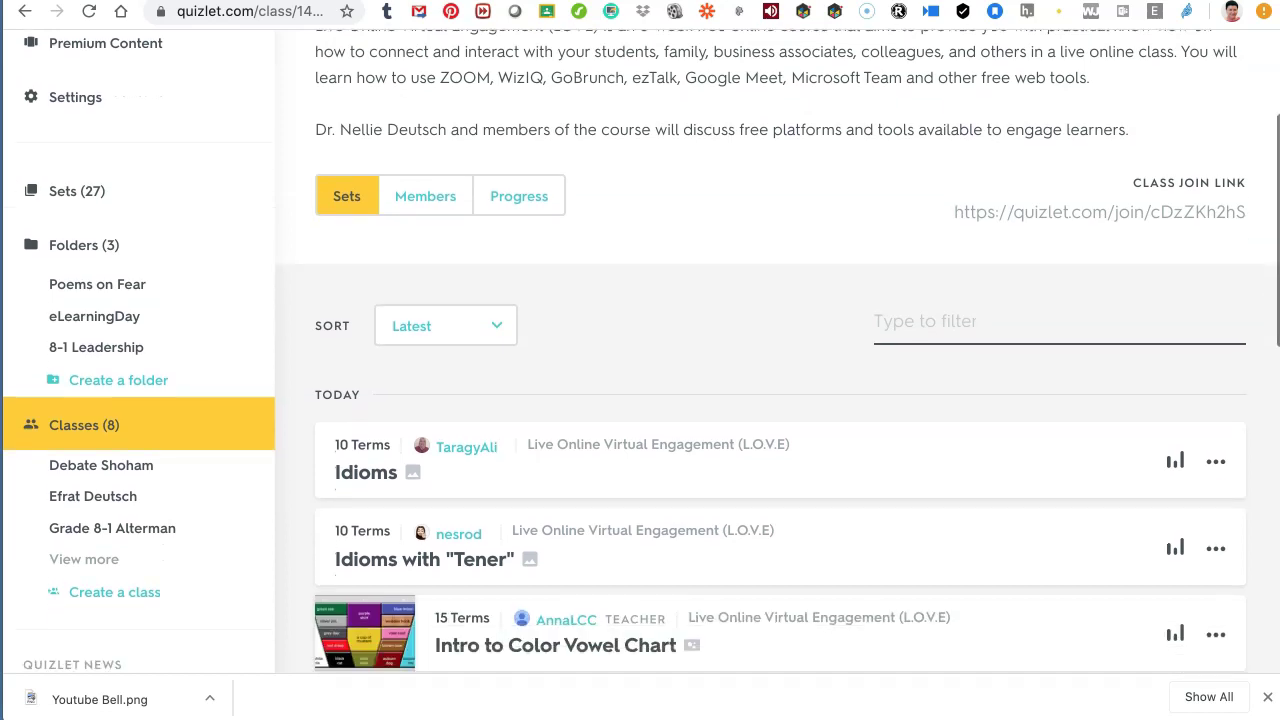
{"action": "scroll", "coordinate": [780, 400], "scroll_direction": "down", "scroll_amount": 3}
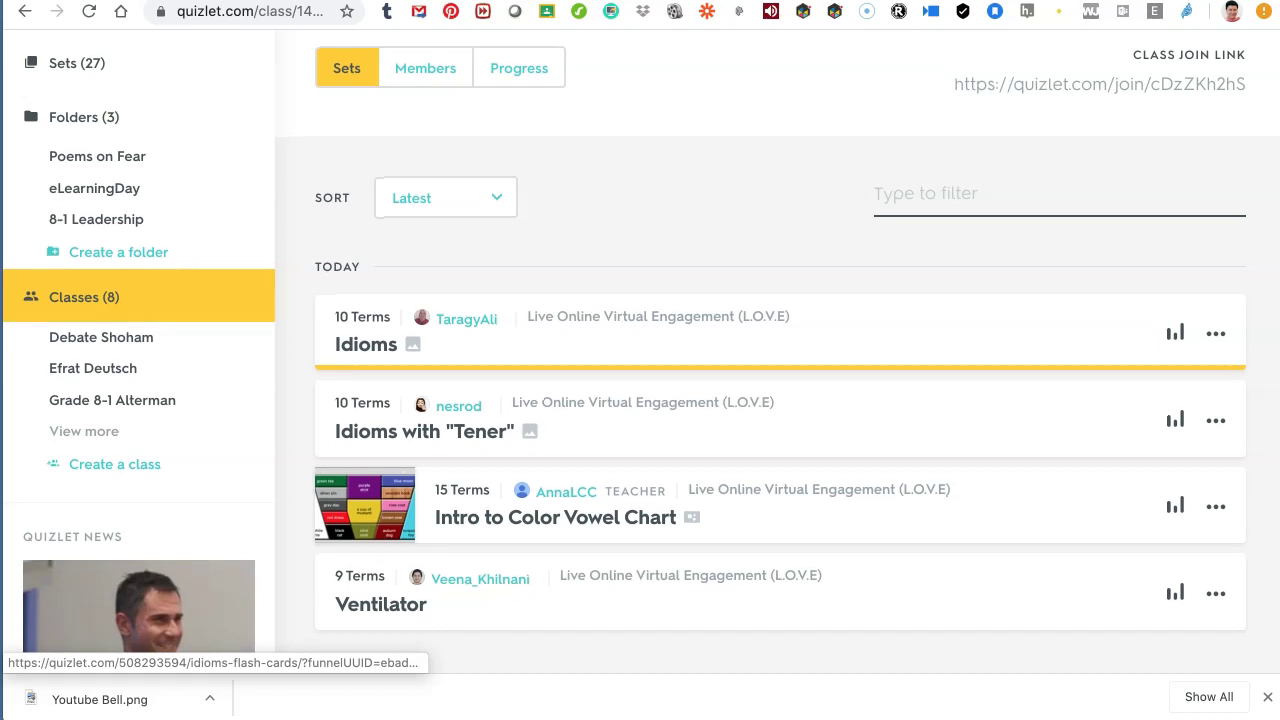
{"action": "scroll", "coordinate": [470, 320], "scroll_direction": "down", "scroll_amount": 2}
{"action": "scroll", "coordinate": [700, 350], "scroll_direction": "down", "scroll_amount": 1}
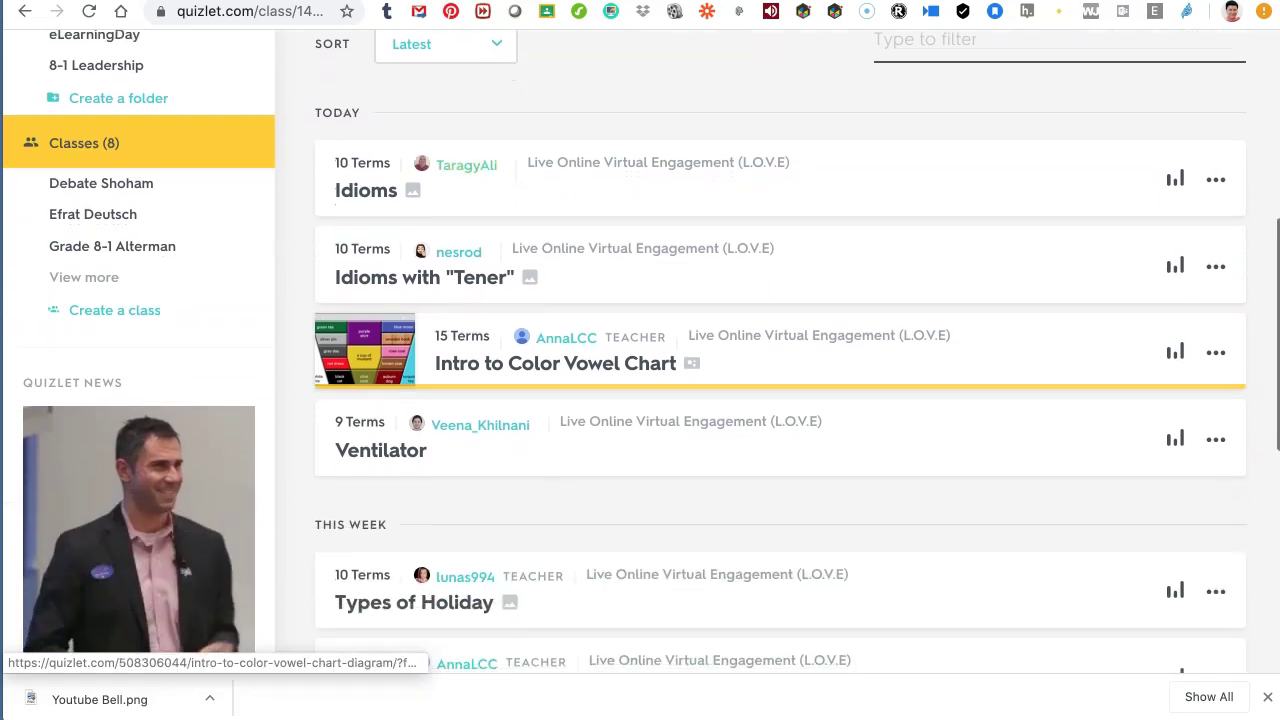
{"action": "scroll", "coordinate": [700, 350], "scroll_direction": "up", "scroll_amount": 2}
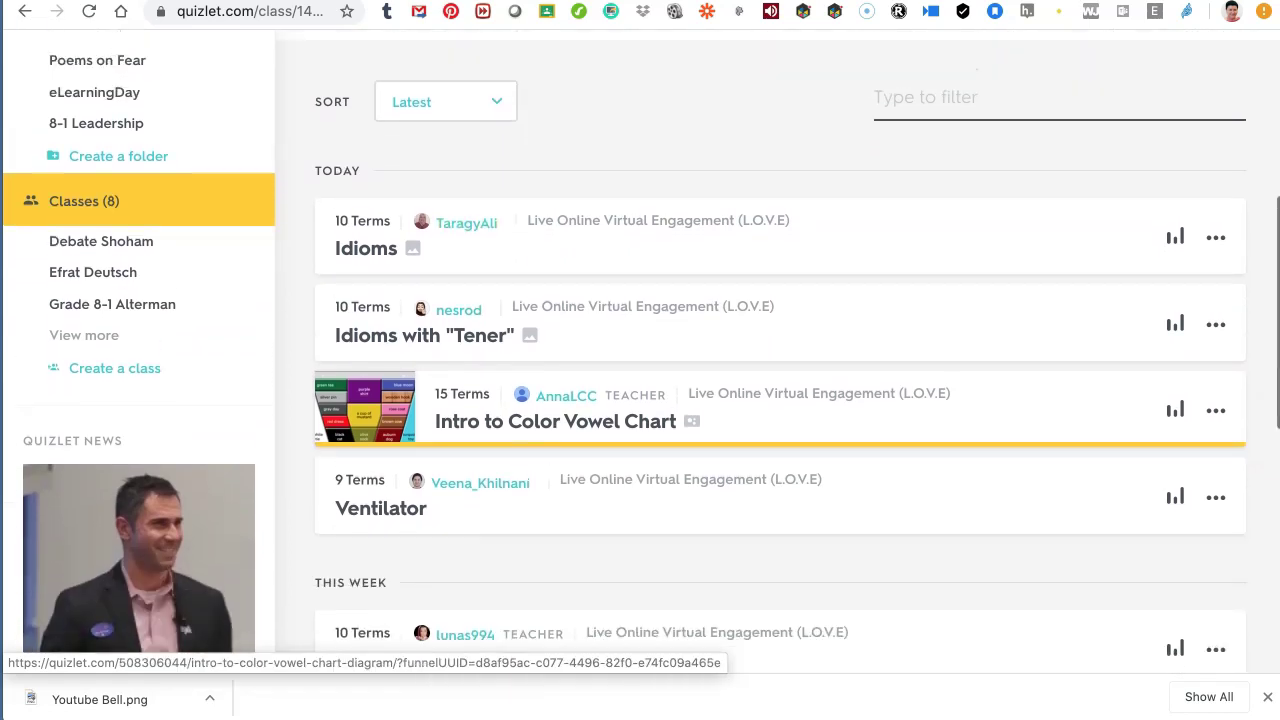
{"action": "scroll", "coordinate": [700, 350], "scroll_direction": "down", "scroll_amount": 3}
{"action": "scroll", "coordinate": [455, 314], "scroll_direction": "down", "scroll_amount": 1}
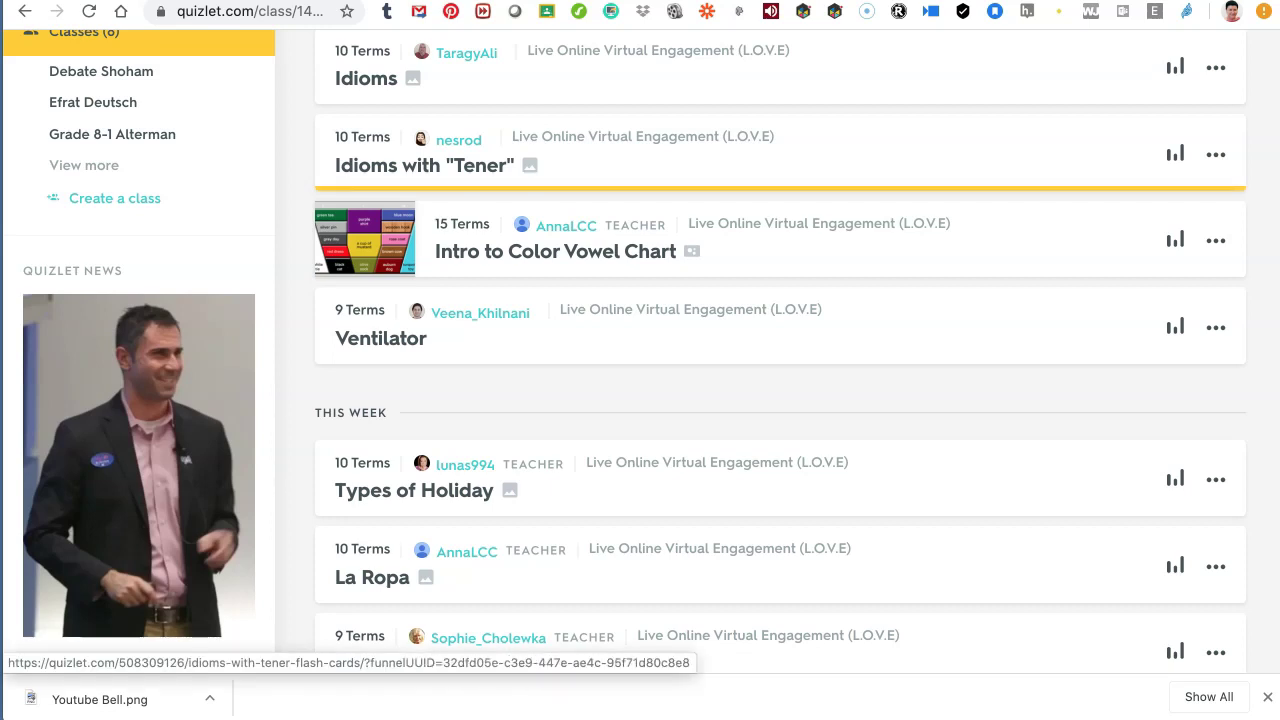
{"action": "scroll", "coordinate": [780, 150], "scroll_direction": "up", "scroll_amount": 3}
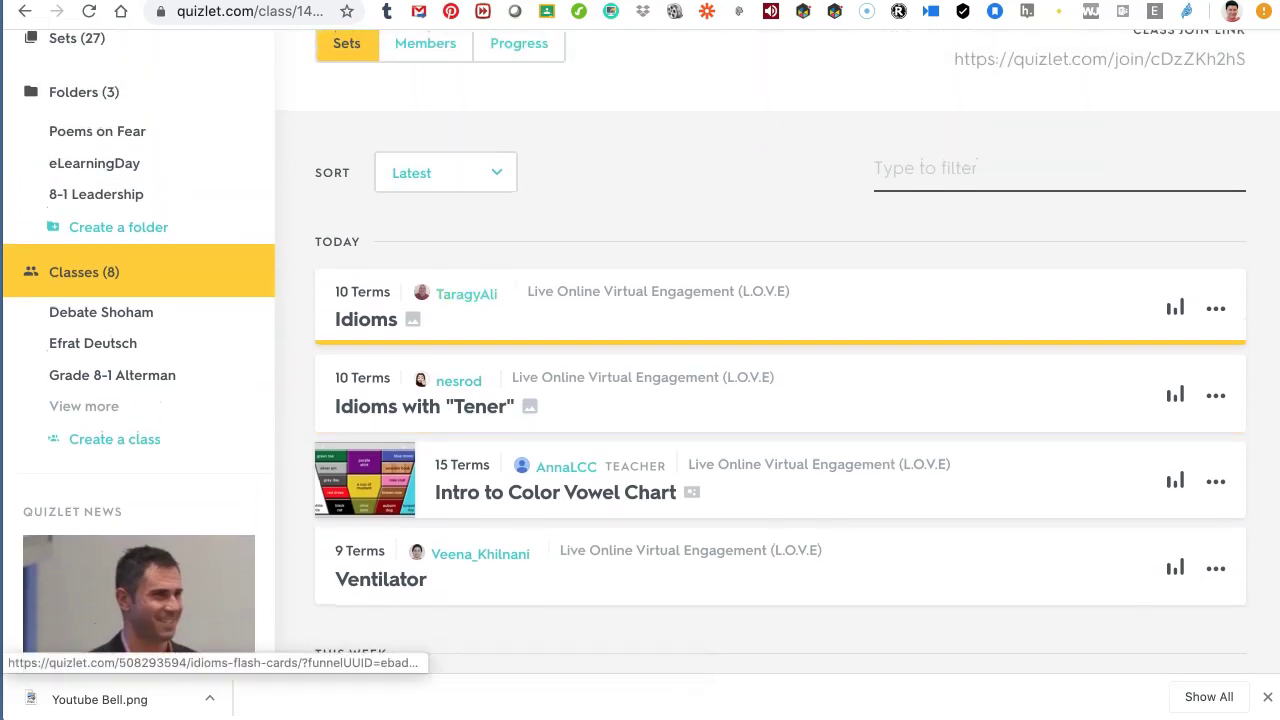
{"action": "scroll", "coordinate": [640, 350], "scroll_direction": "up", "scroll_amount": 5}
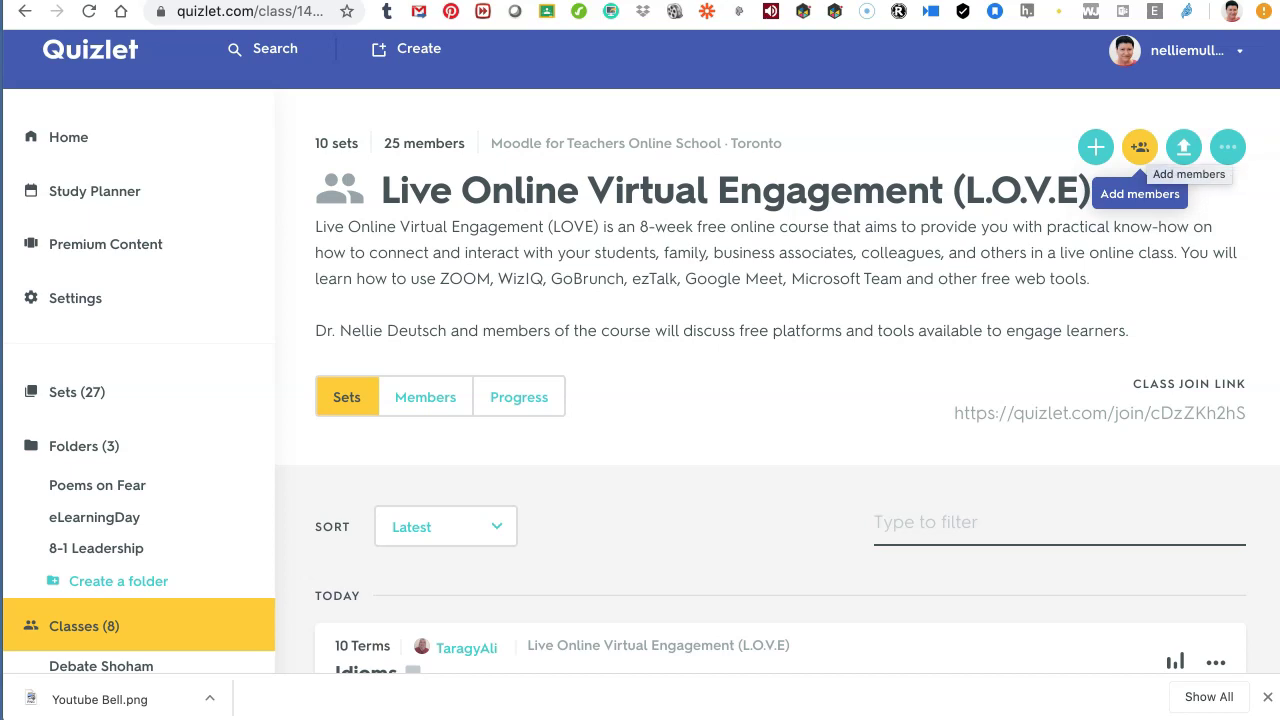
Open the Add a set dialog and browse the list of sets available to add.
{"action": "left_click", "coordinate": [1140, 147]}
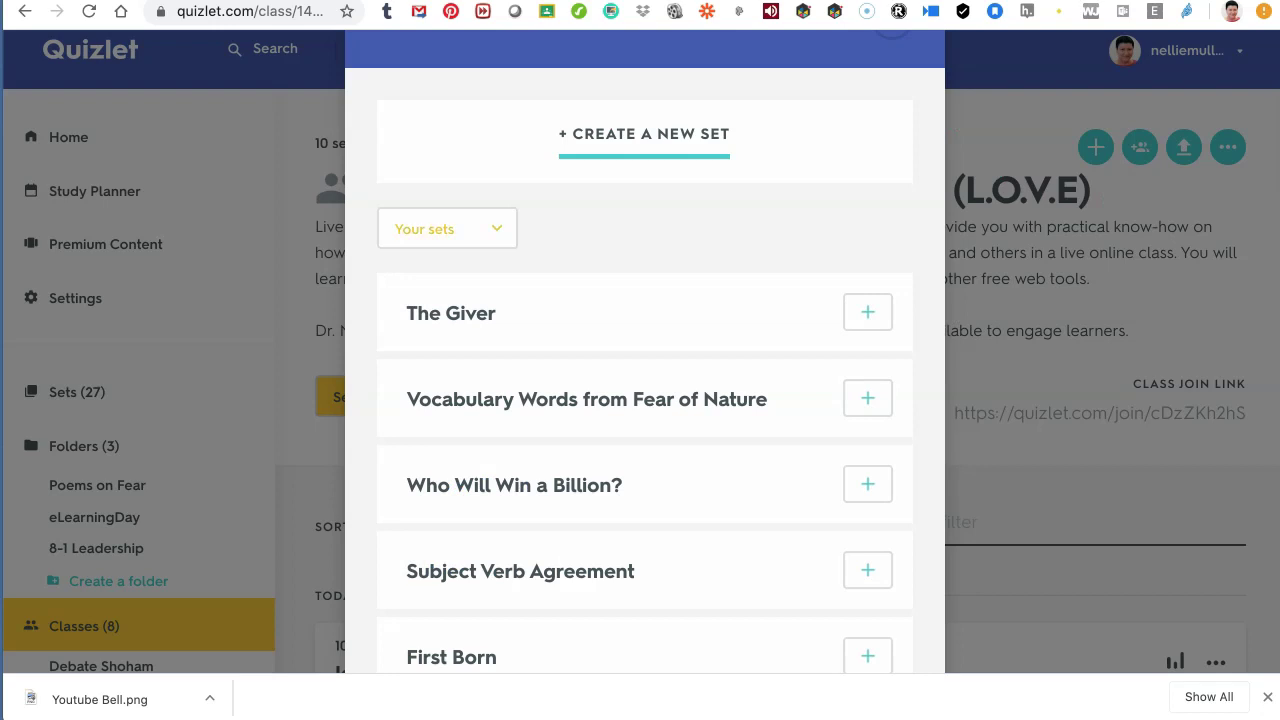
{"action": "scroll", "coordinate": [644, 400], "scroll_direction": "down", "scroll_amount": 1}
{"action": "scroll", "coordinate": [644, 400], "scroll_direction": "down", "scroll_amount": 3}
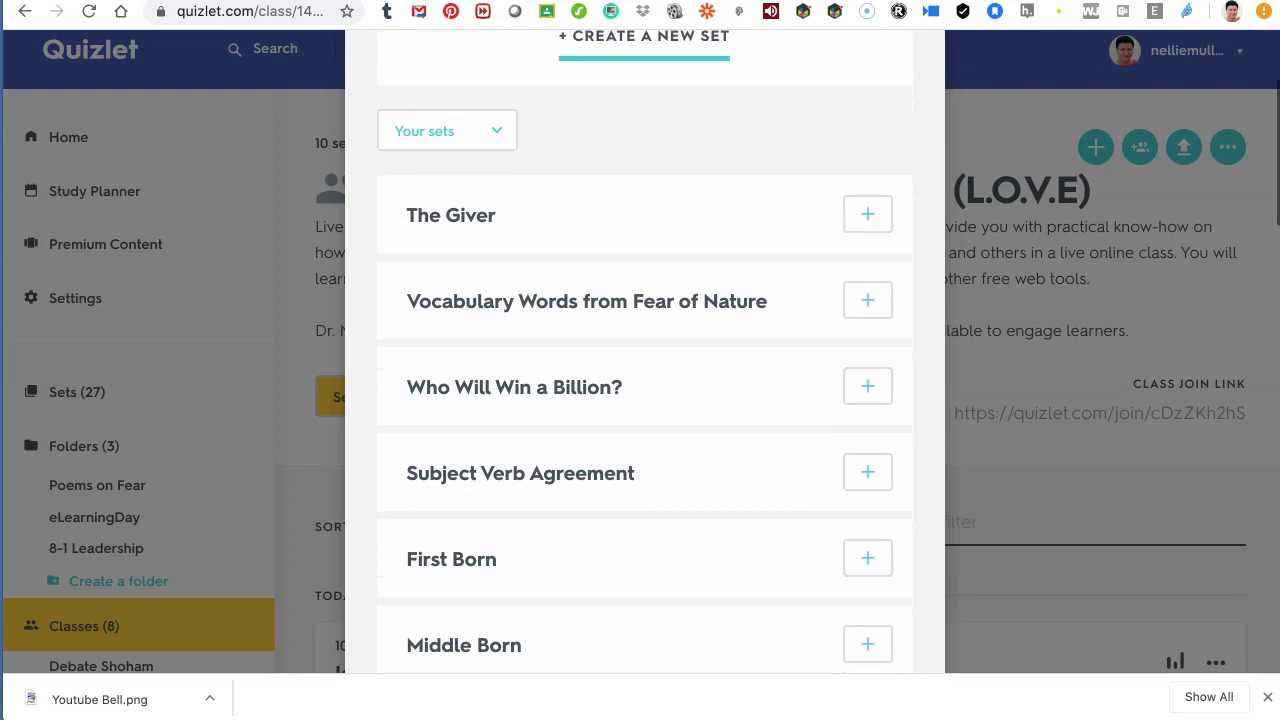
{"action": "scroll", "coordinate": [644, 400], "scroll_direction": "down", "scroll_amount": 5}
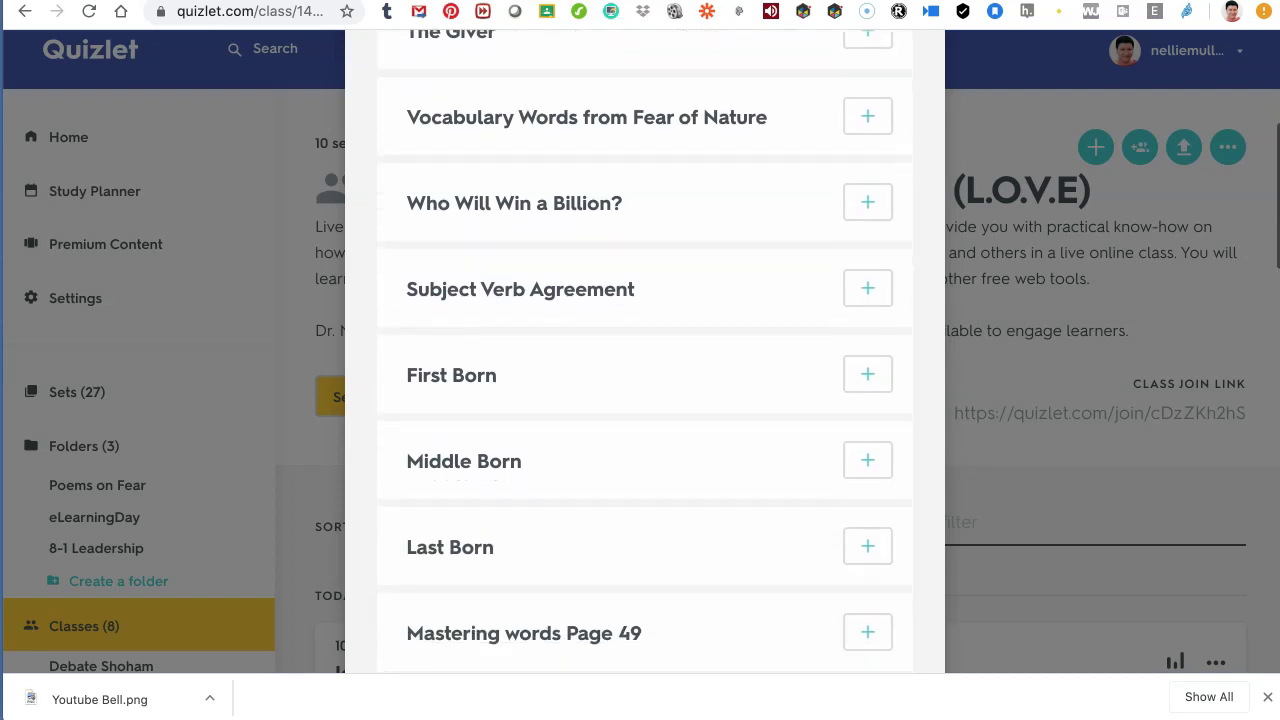
{"action": "scroll", "coordinate": [644, 400], "scroll_direction": "down", "scroll_amount": 3}
{"action": "scroll", "coordinate": [644, 400], "scroll_direction": "down", "scroll_amount": 3}
{"action": "scroll", "coordinate": [644, 400], "scroll_direction": "down", "scroll_amount": 8}
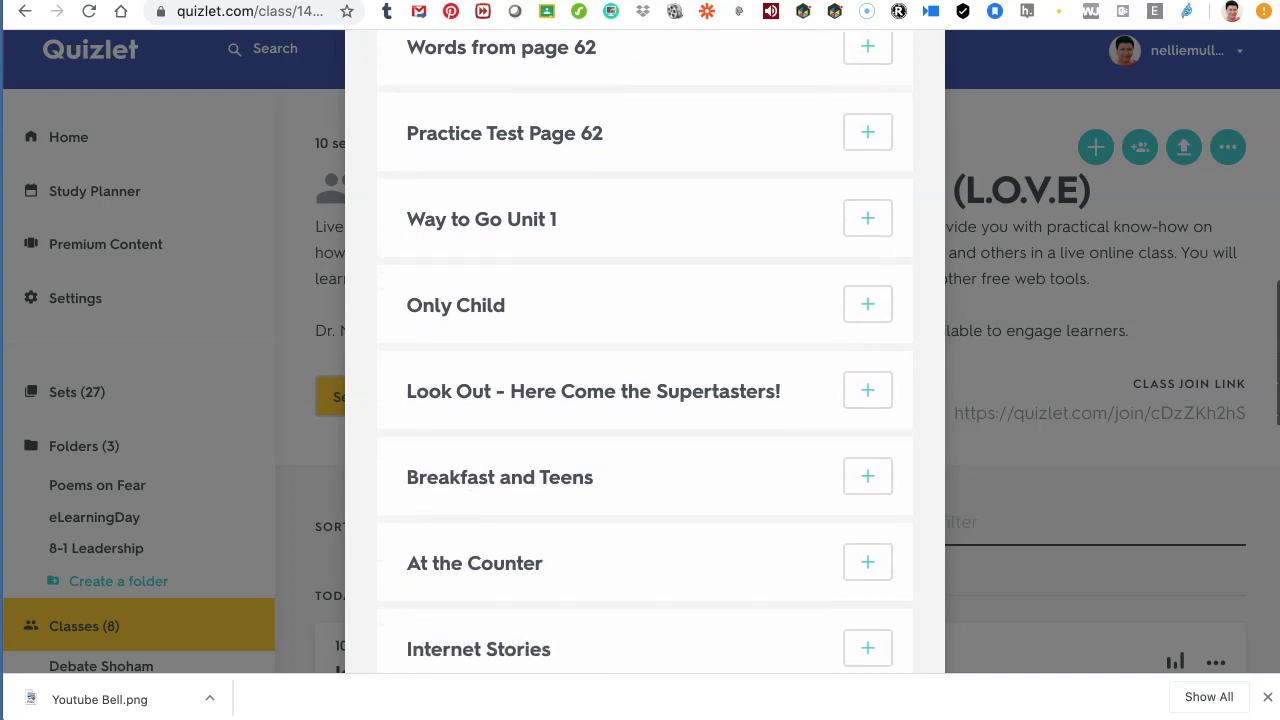
{"action": "scroll", "coordinate": [644, 400], "scroll_direction": "down", "scroll_amount": 1}
{"action": "scroll", "coordinate": [644, 400], "scroll_direction": "up", "scroll_amount": 20}
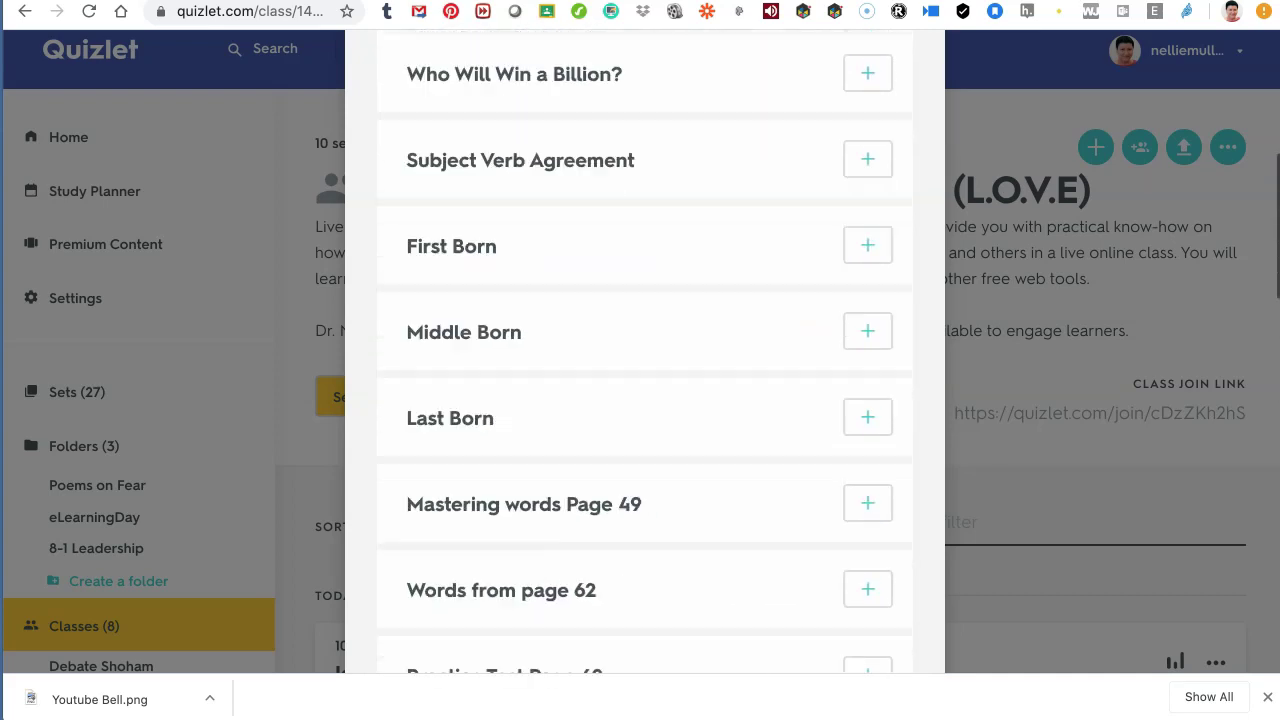
{"action": "scroll", "coordinate": [644, 400], "scroll_direction": "up", "scroll_amount": 3}
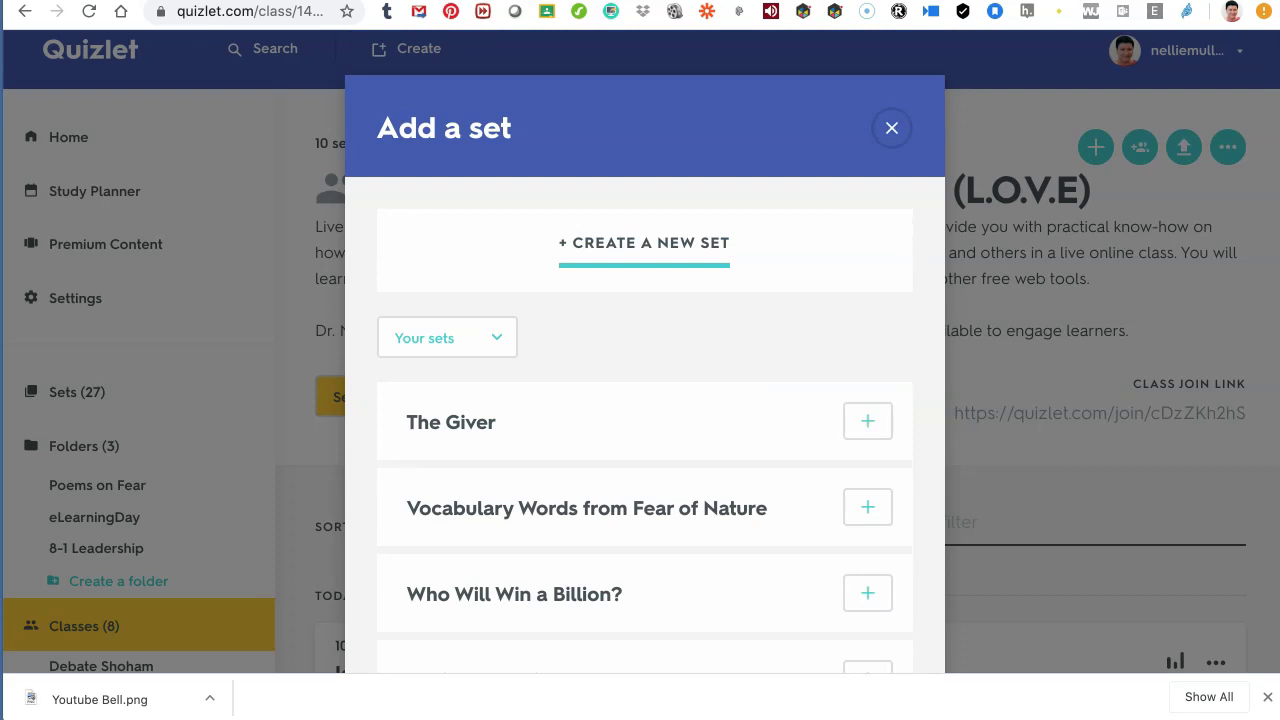
Keep the source filter on Your sets and close the Add a set dialog.
{"action": "left_click", "coordinate": [447, 338]}
{"action": "key", "text": "Up"}
{"action": "key", "text": "Return"}
{"action": "left_click", "coordinate": [891, 127]}
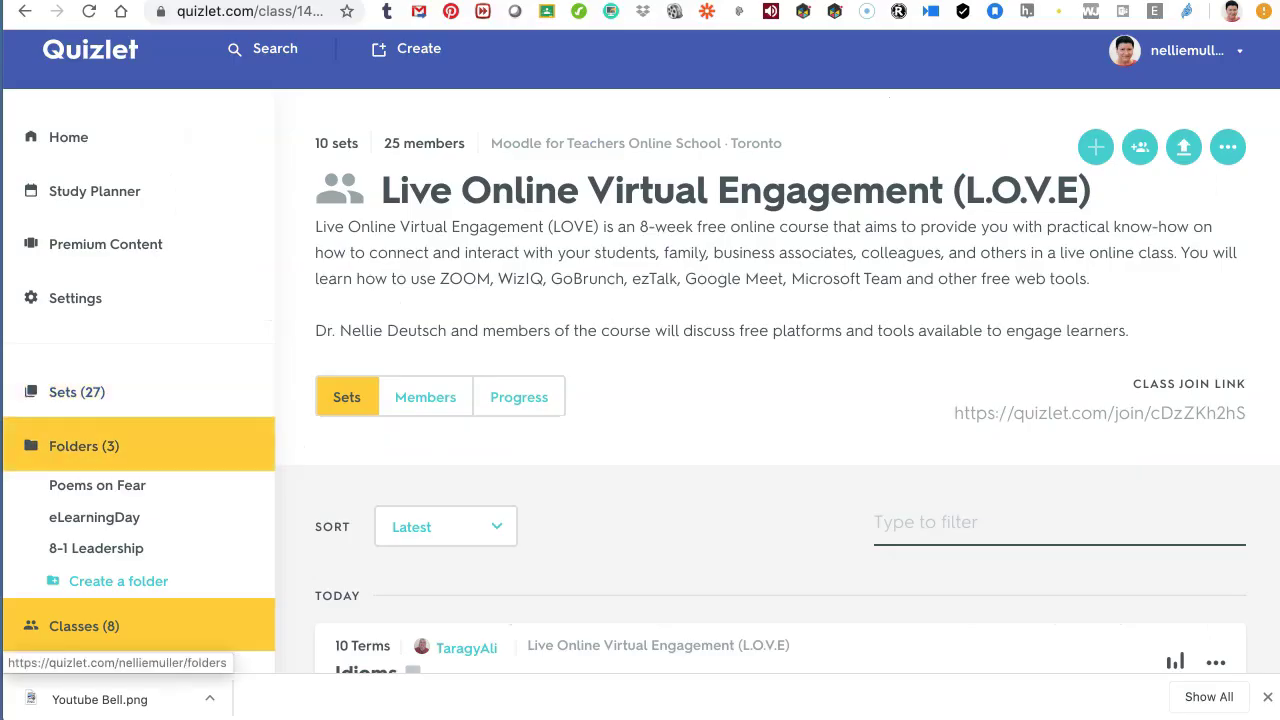
Scroll to the class sets, check the Idioms row's options menu, and open the Idioms set.
{"action": "scroll", "coordinate": [640, 400], "scroll_direction": "down", "scroll_amount": 5}
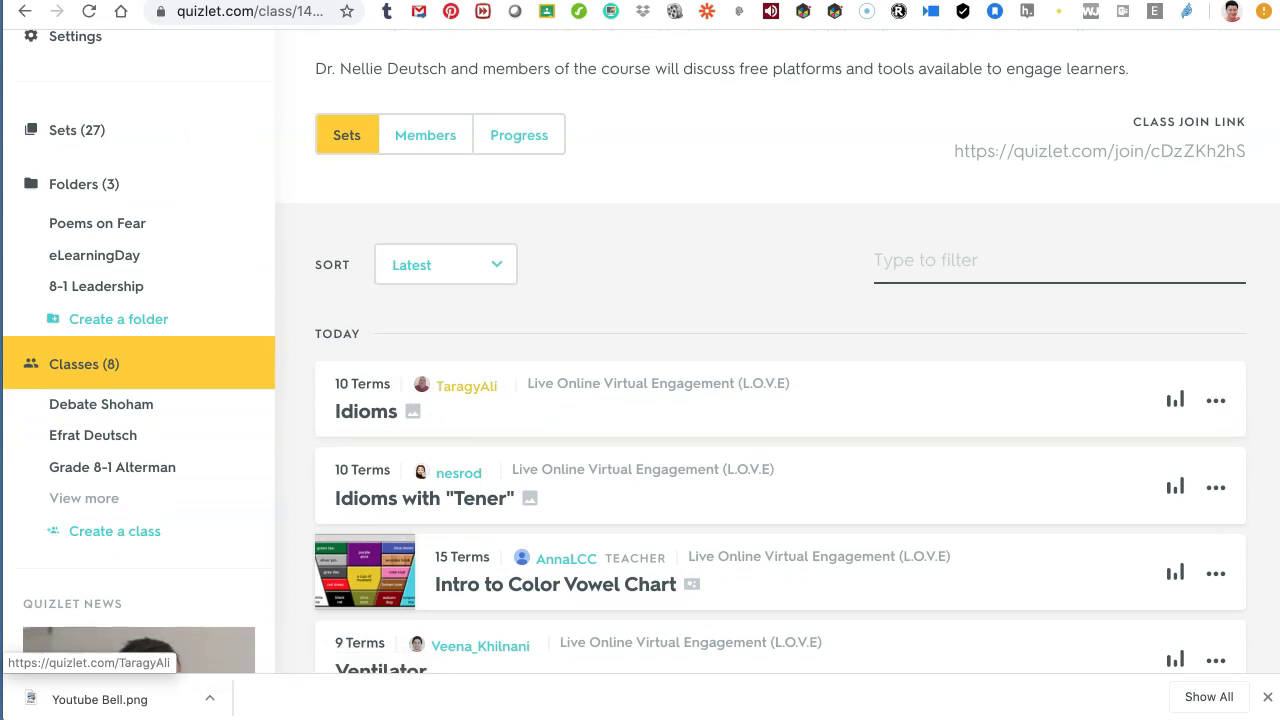
{"action": "left_click", "coordinate": [1215, 400]}
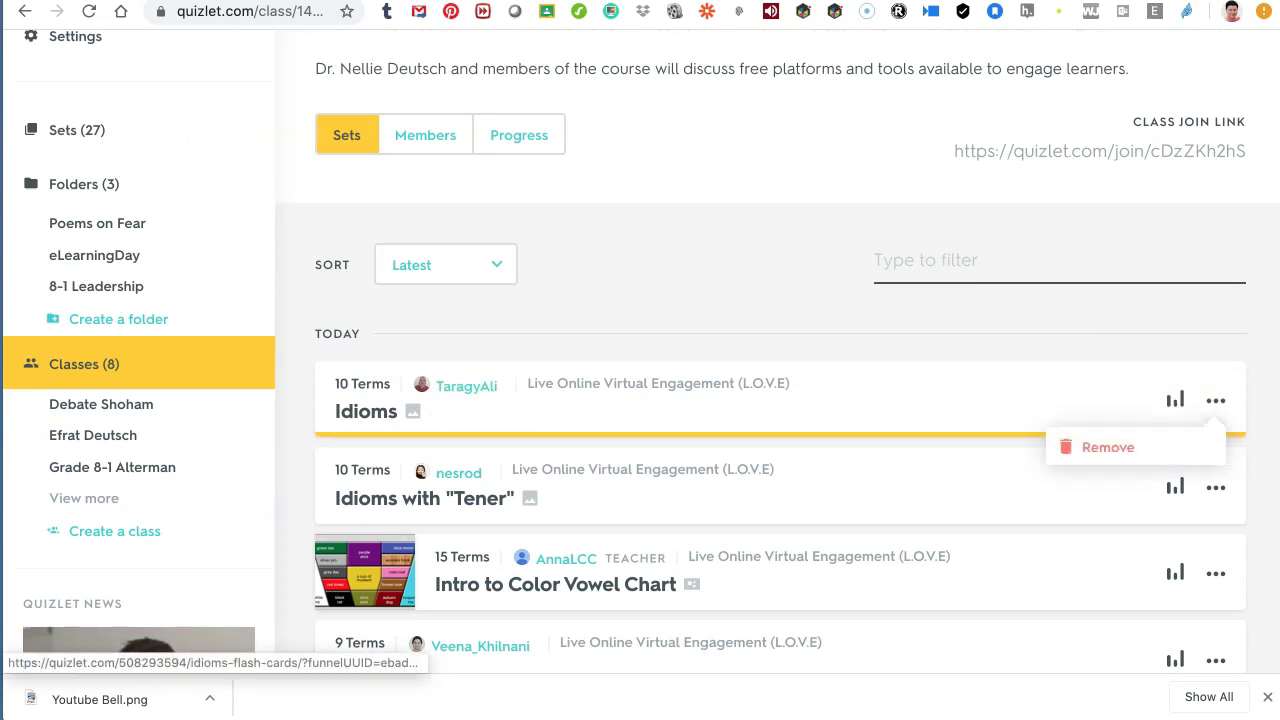
{"action": "left_click", "coordinate": [900, 400]}
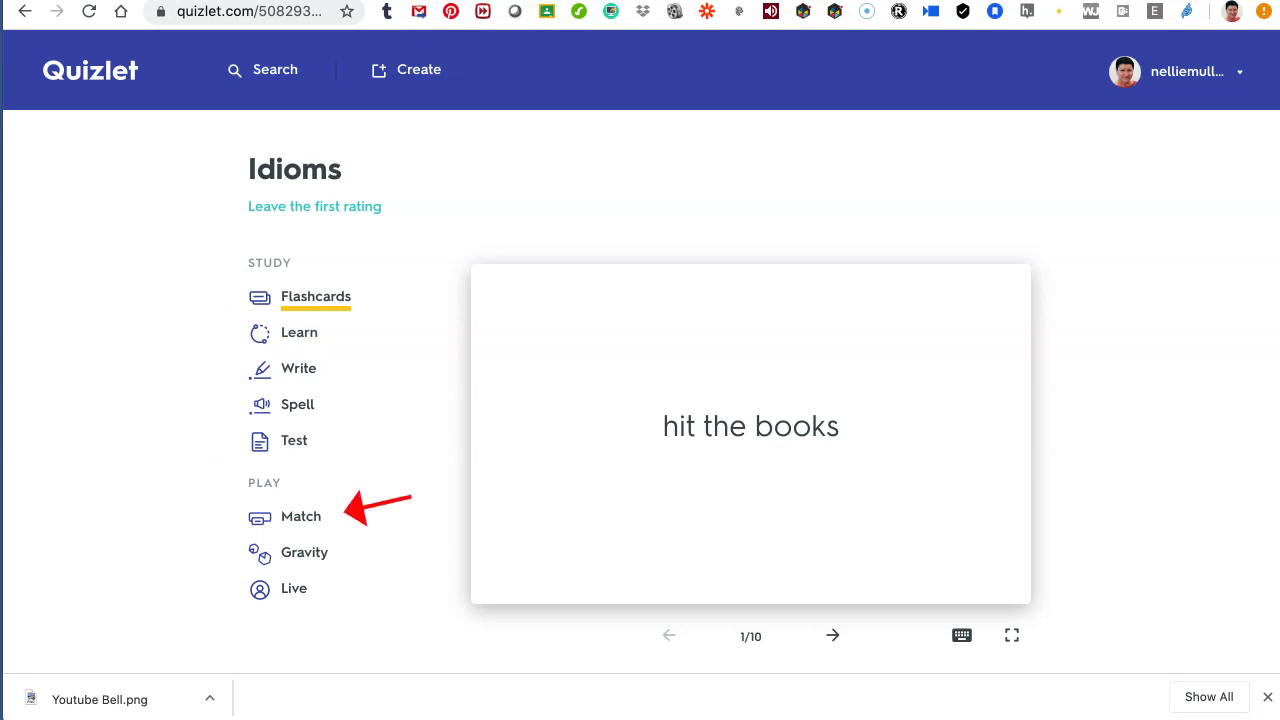
{"action": "key", "text": "space"}
{"action": "key", "text": "space"}
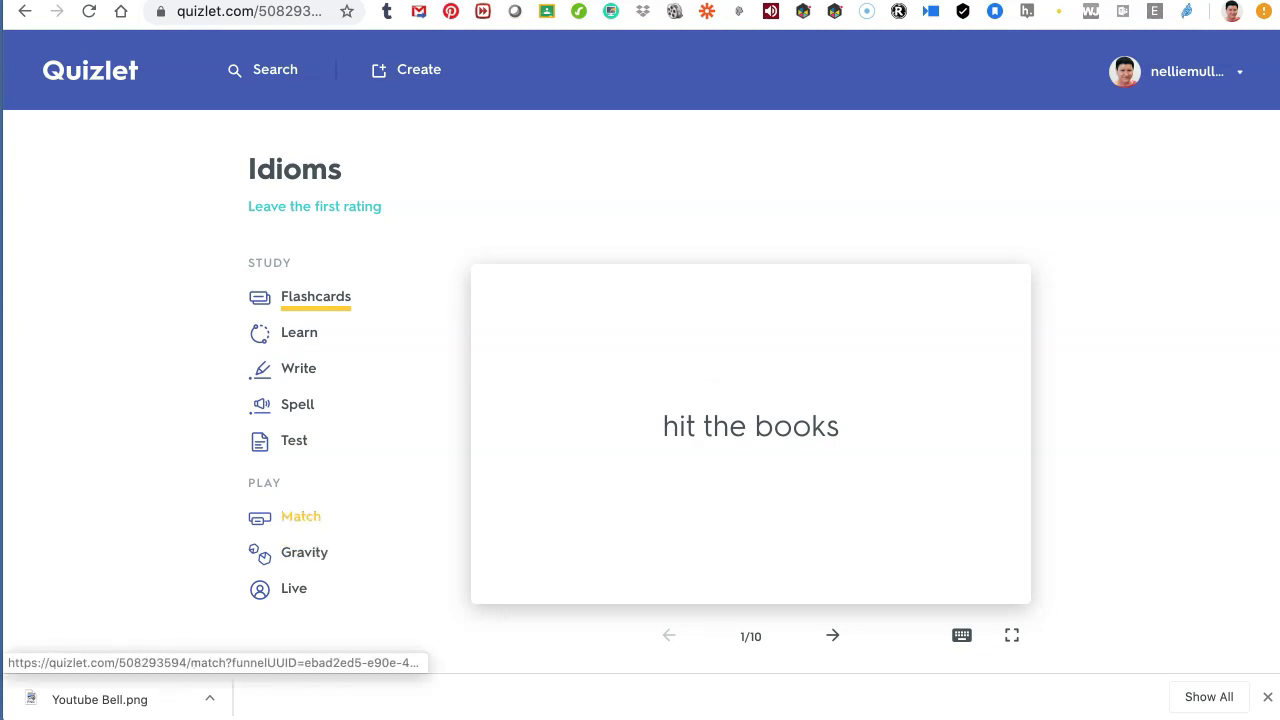
{"action": "left_click", "coordinate": [300, 516]}
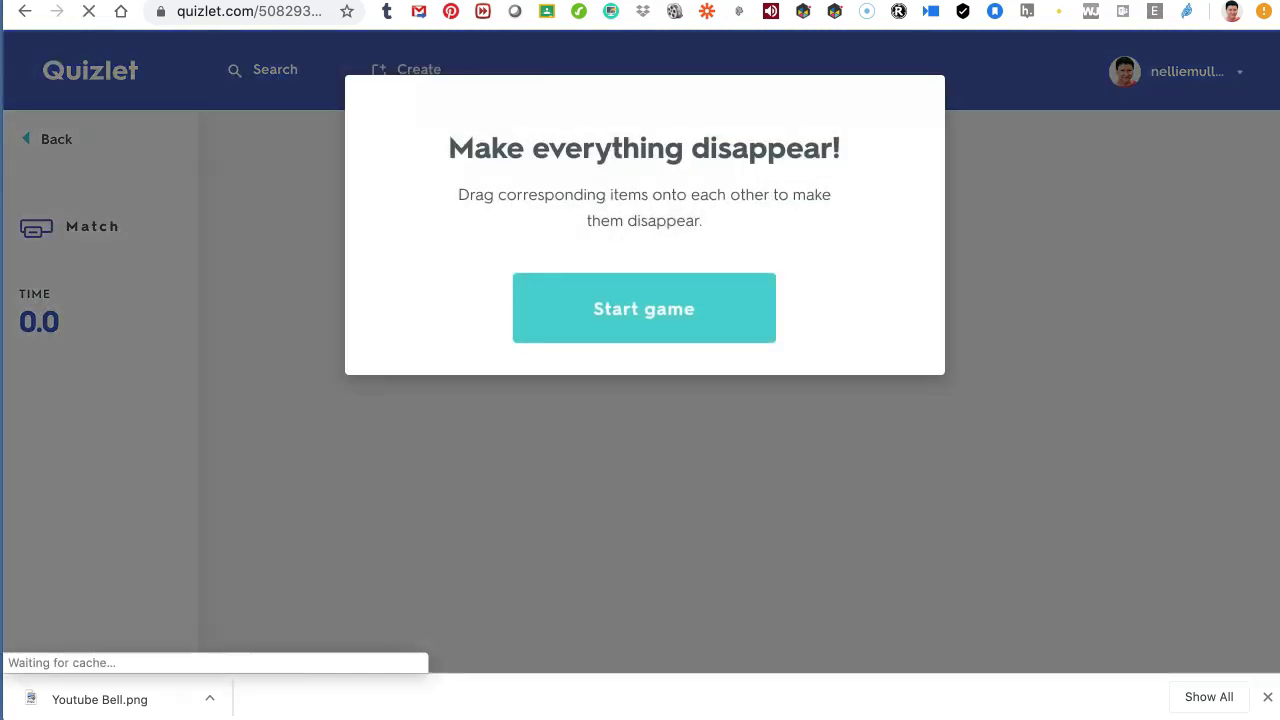
{"action": "left_click", "coordinate": [644, 308]}
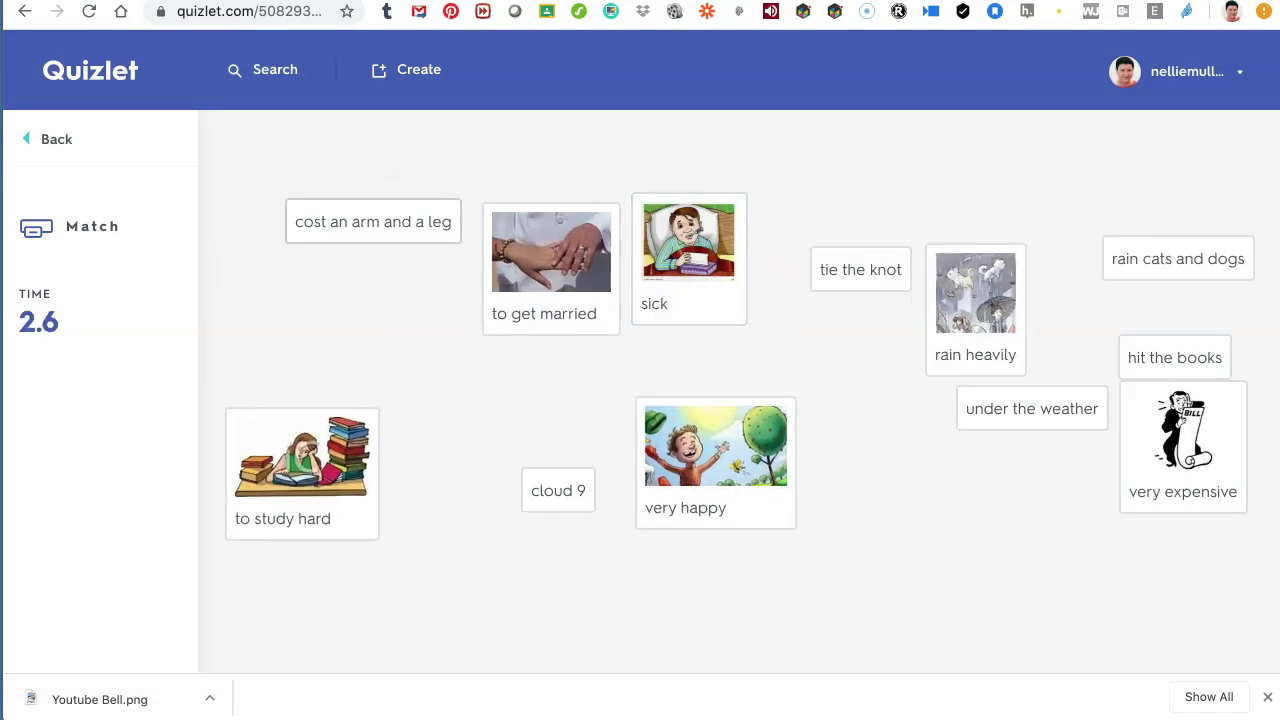
{"action": "left_click_drag", "start_coordinate": [551, 260], "coordinate": [377, 329]}
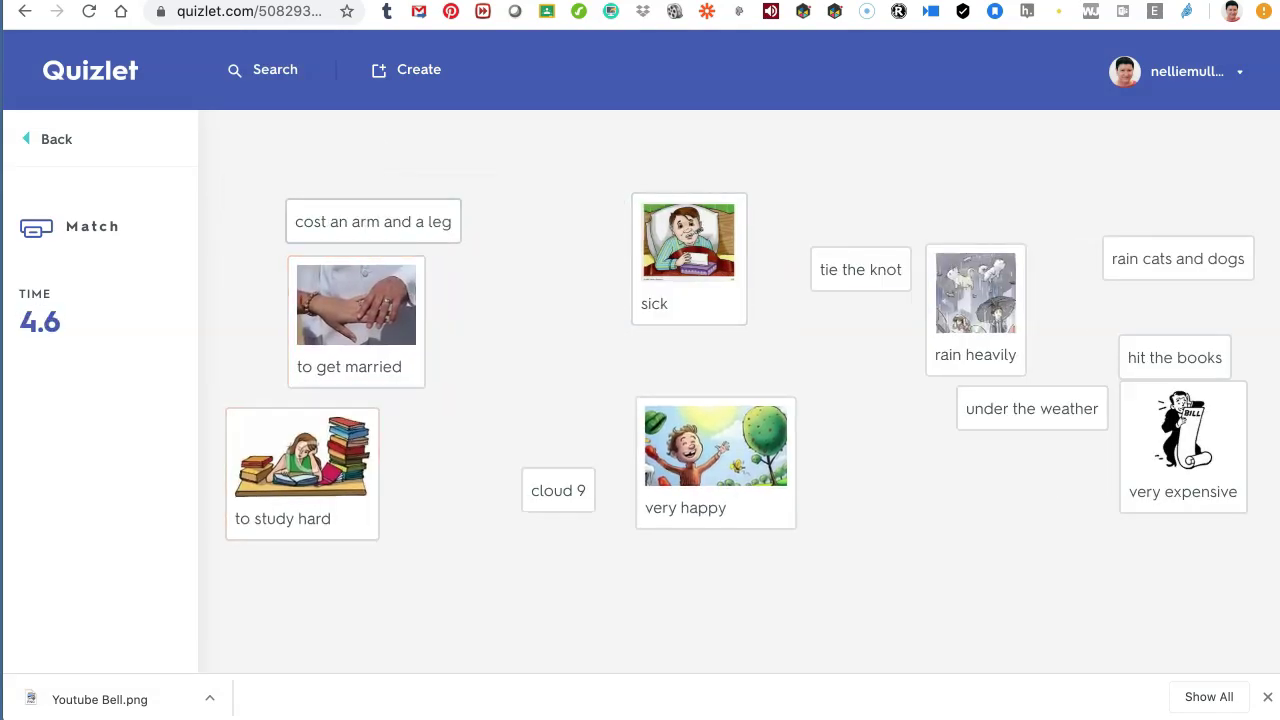
{"action": "left_click_drag", "start_coordinate": [373, 221], "coordinate": [366, 294]}
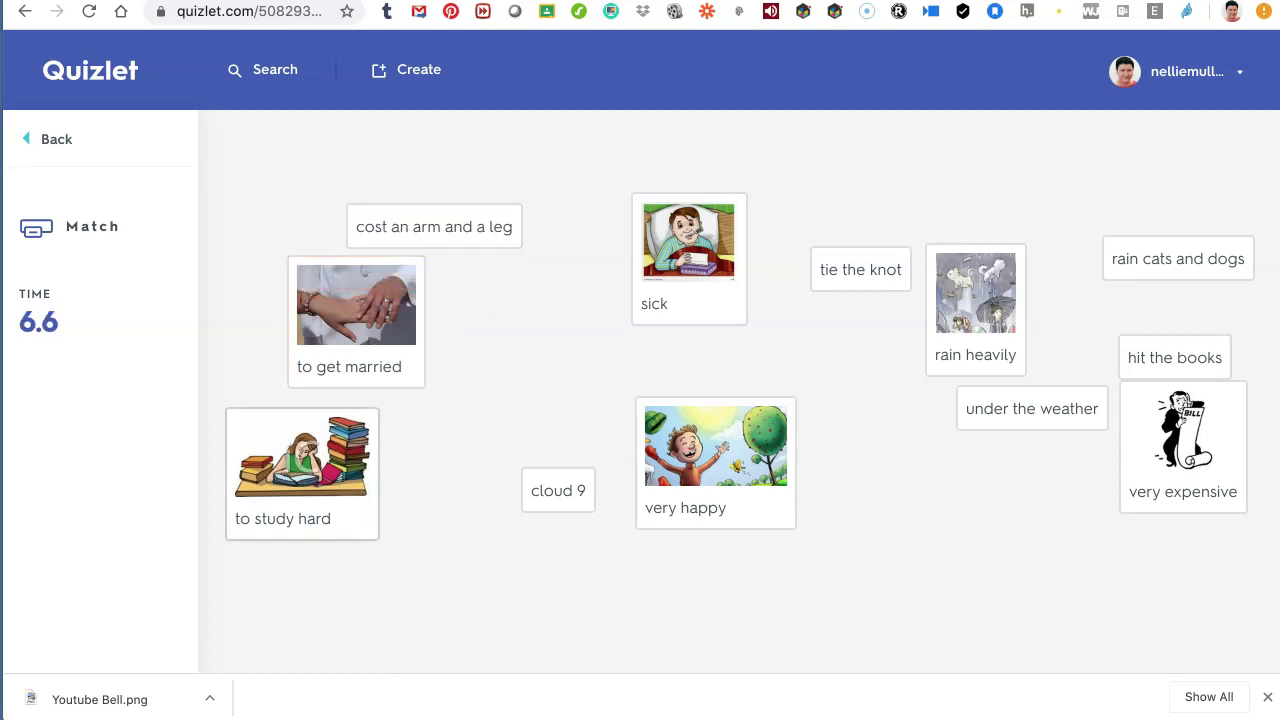
{"action": "left_click_drag", "start_coordinate": [302, 470], "coordinate": [390, 397]}
{"action": "left_click_drag", "start_coordinate": [1026, 410], "coordinate": [858, 272]}
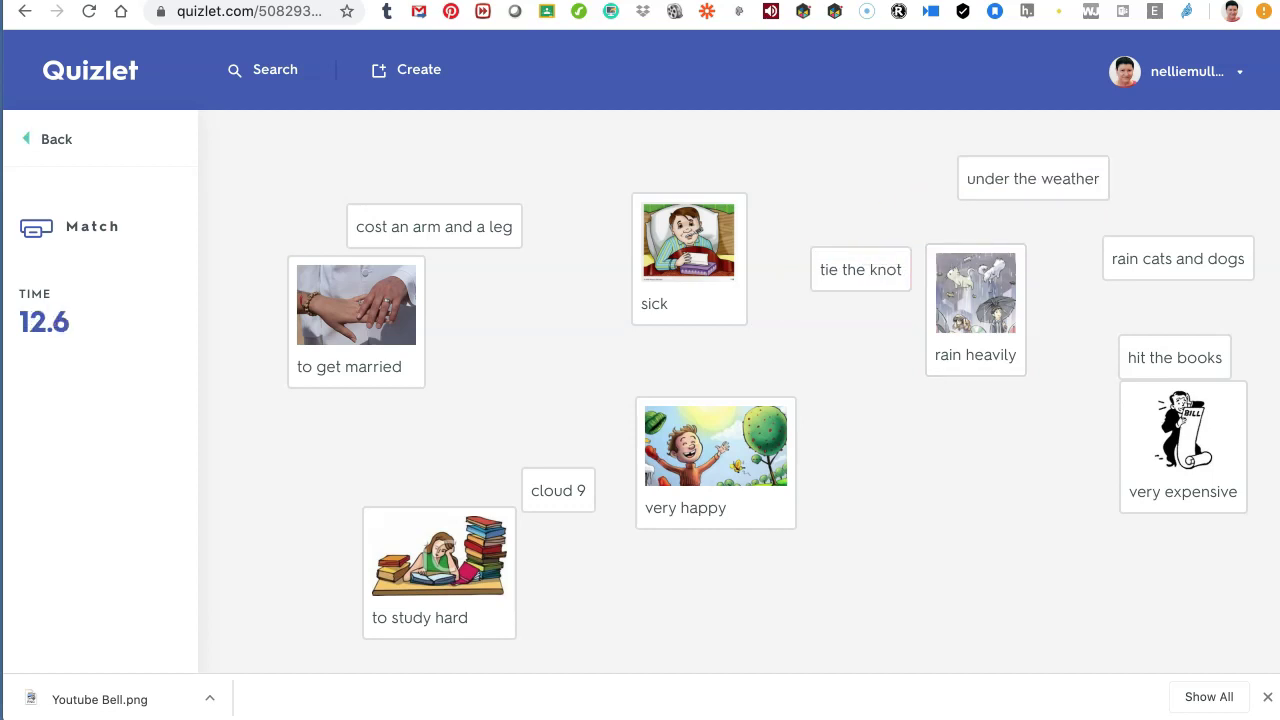
{"action": "left_click", "coordinate": [48, 139]}
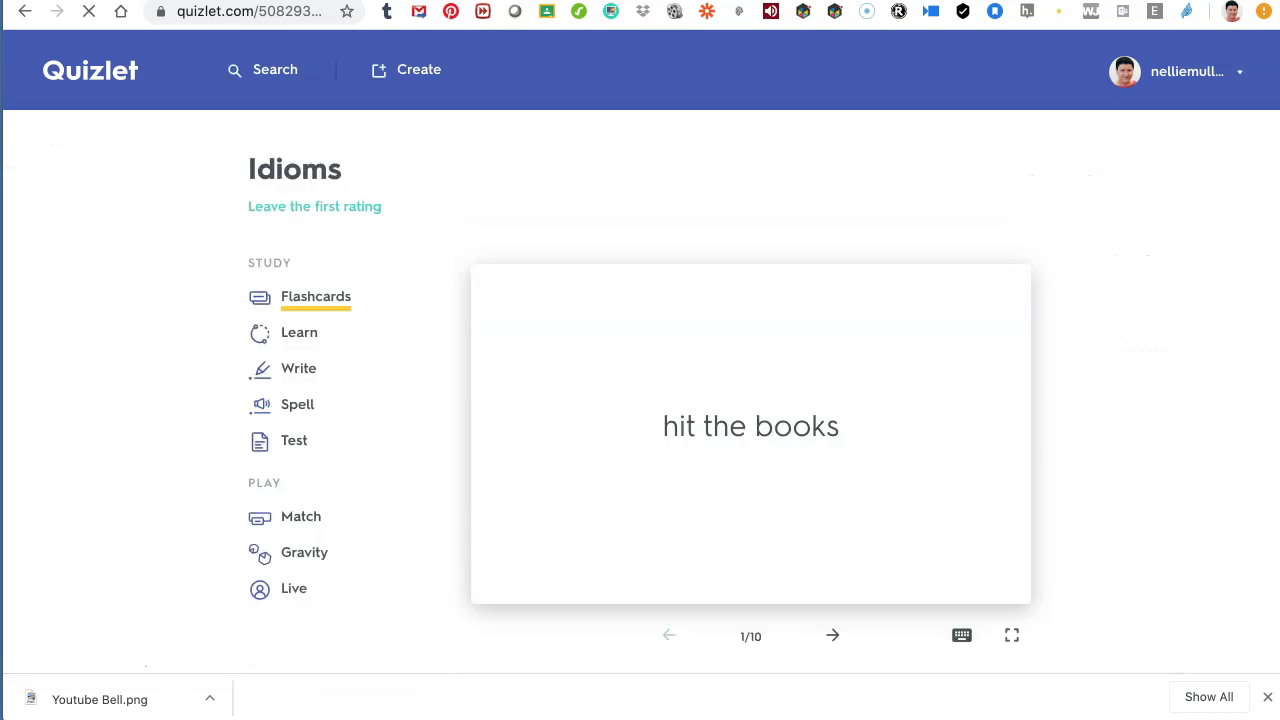
{"action": "scroll", "coordinate": [300, 420], "scroll_direction": "down", "scroll_amount": 3}
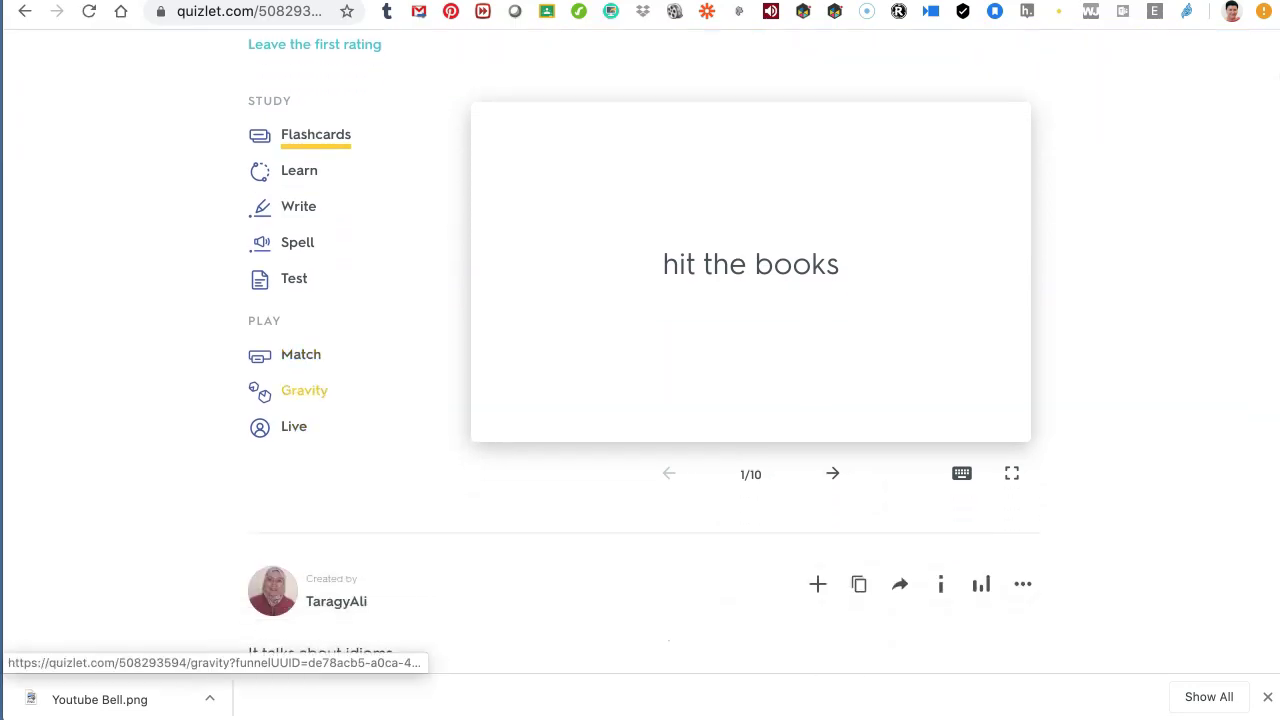
{"action": "left_click", "coordinate": [304, 390]}
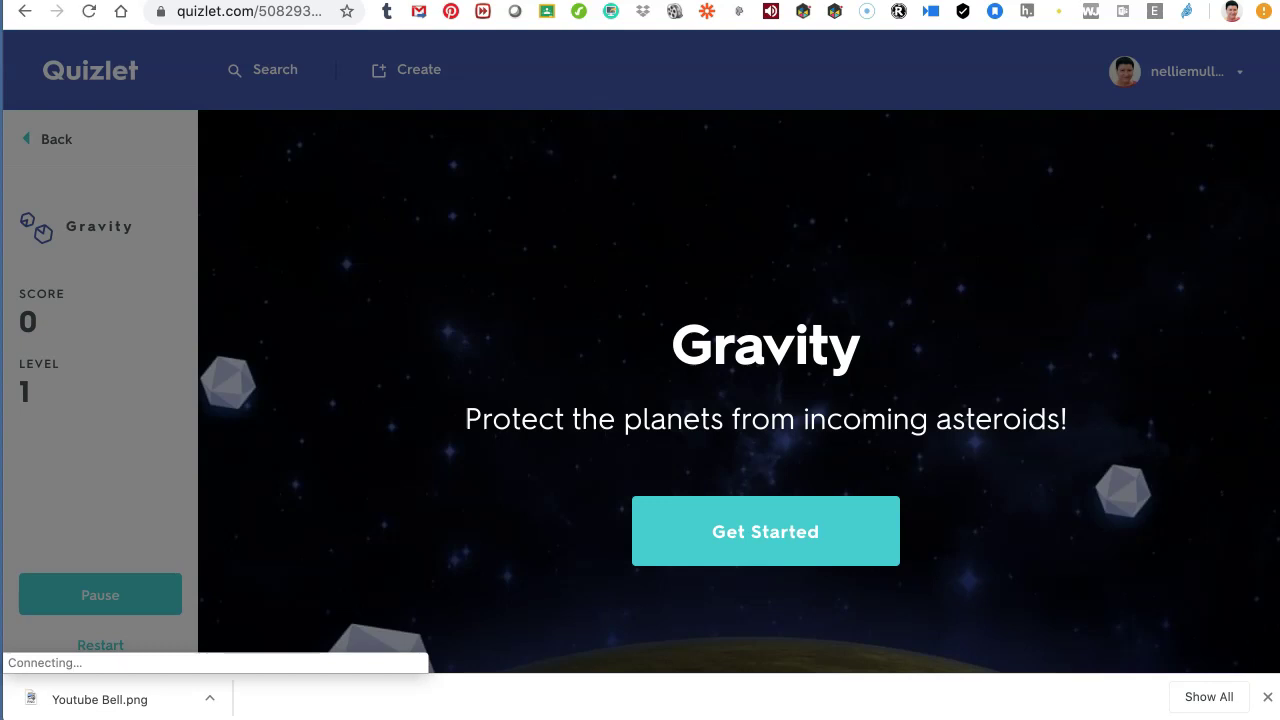
{"action": "left_click", "coordinate": [765, 531]}
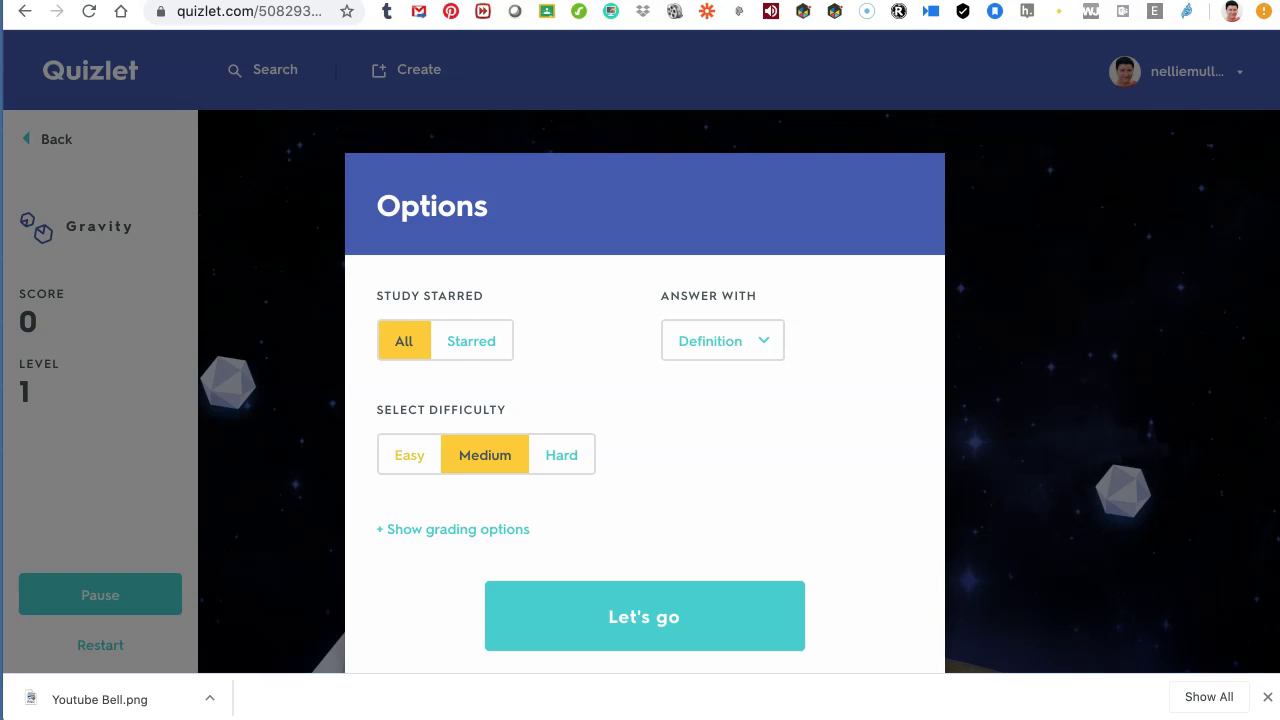
{"action": "left_click", "coordinate": [409, 455]}
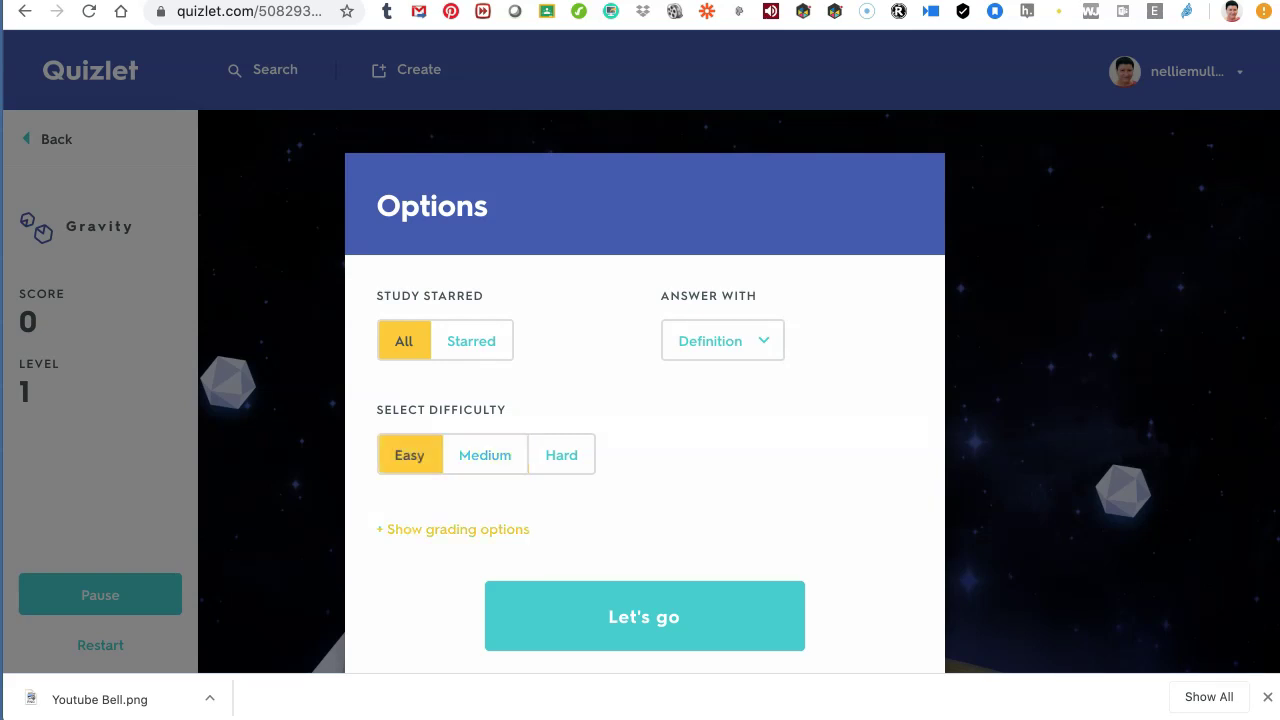
{"action": "left_click", "coordinate": [644, 616]}
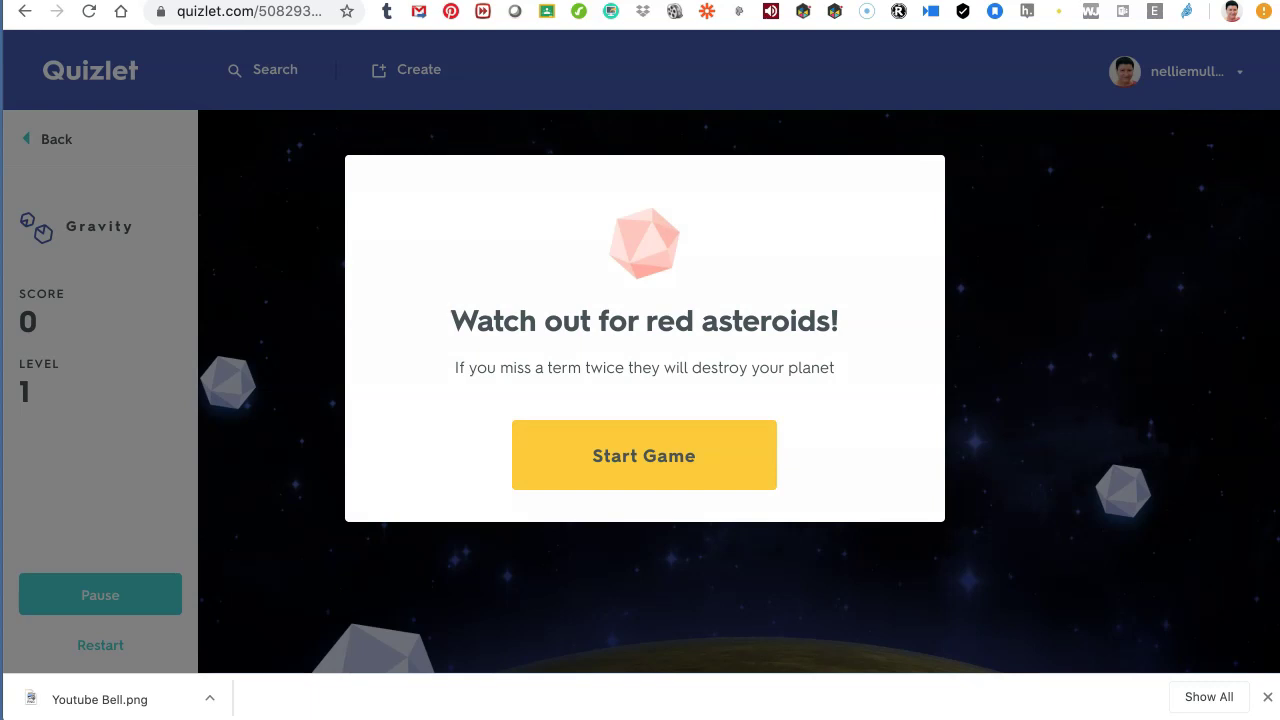
{"action": "left_click", "coordinate": [644, 455]}
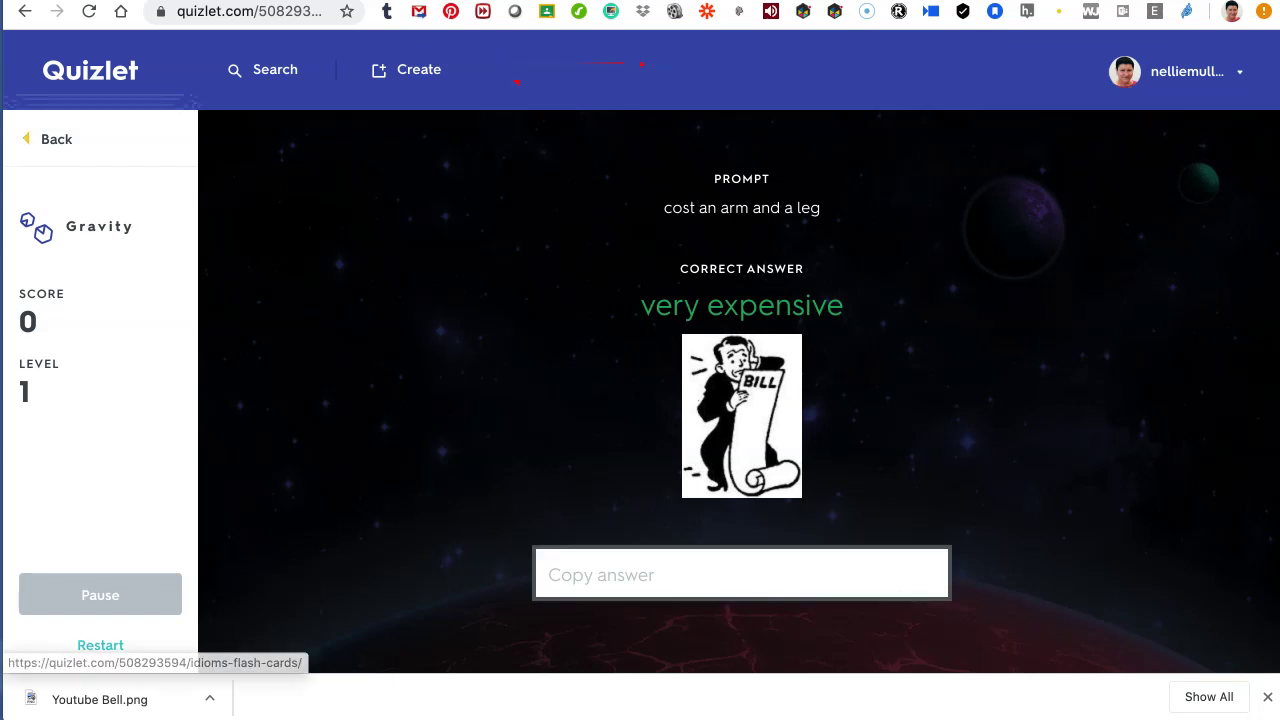
{"action": "left_click", "coordinate": [50, 139]}
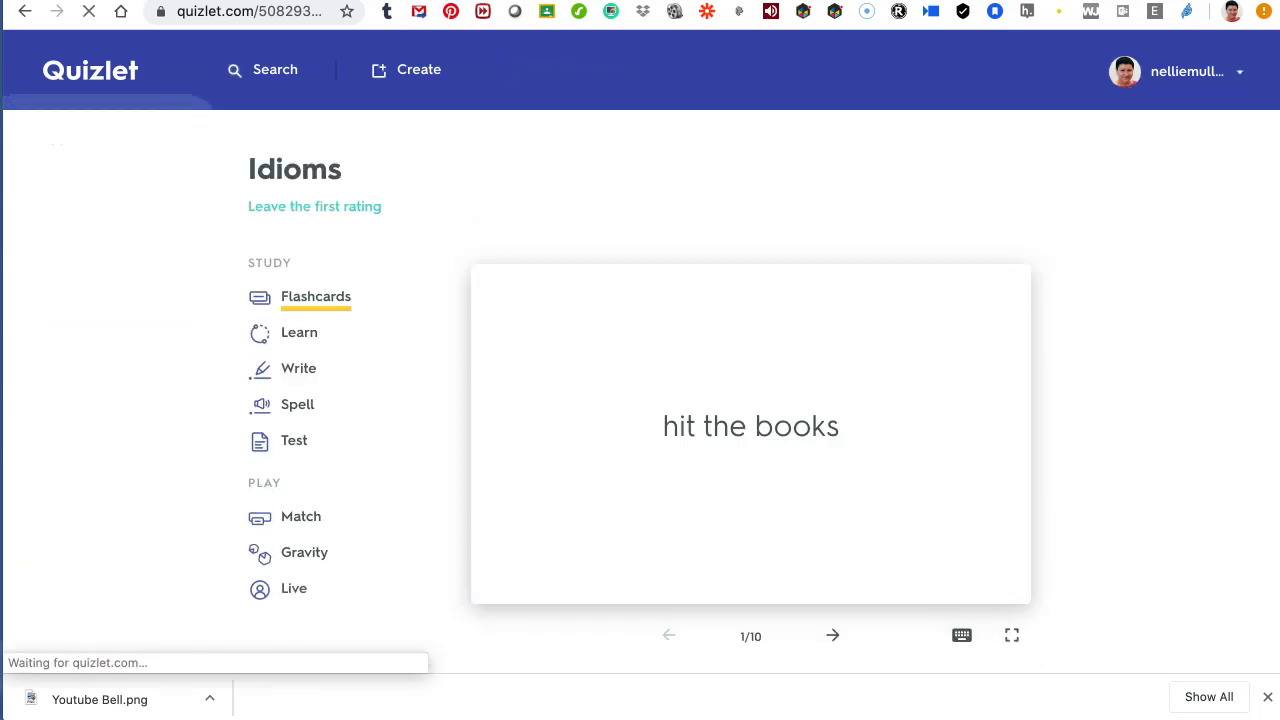
Start Quizlet Live for Idioms with definitions as prompts and idioms as answers.
{"action": "scroll", "coordinate": [300, 500], "scroll_direction": "down", "scroll_amount": 1}
{"action": "scroll", "coordinate": [293, 460], "scroll_direction": "down", "scroll_amount": 2}
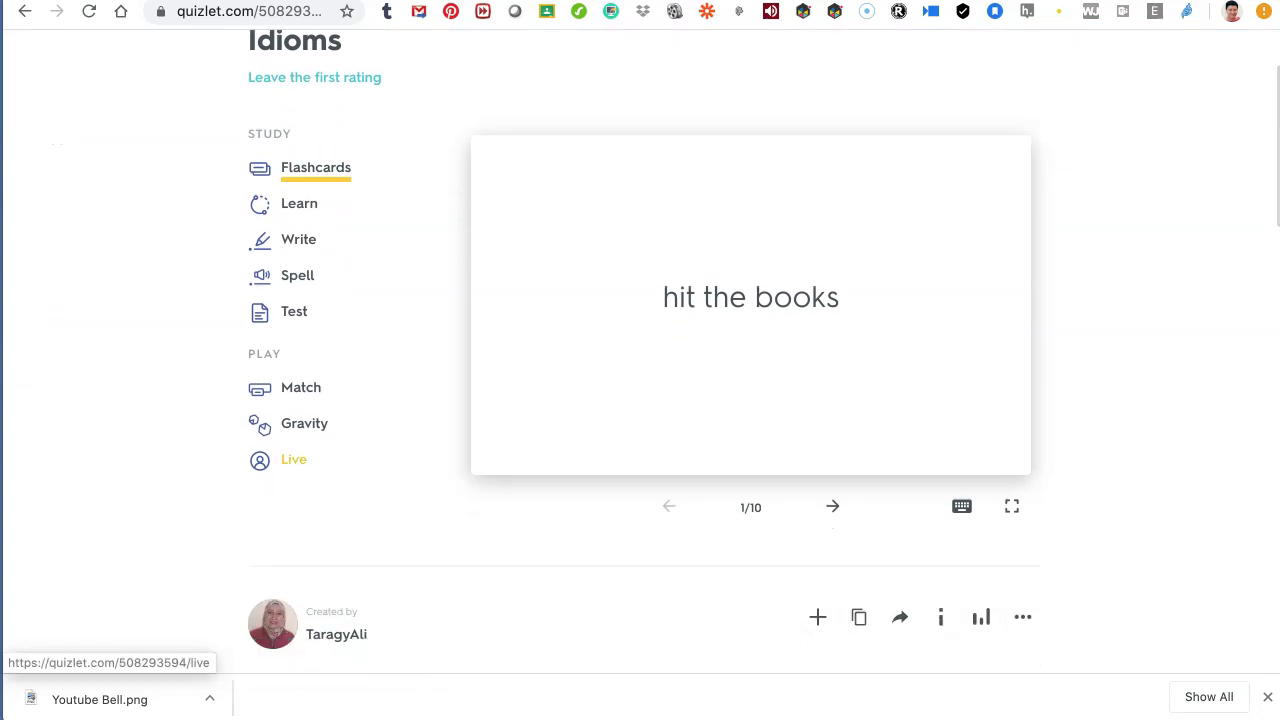
{"action": "left_click", "coordinate": [293, 459]}
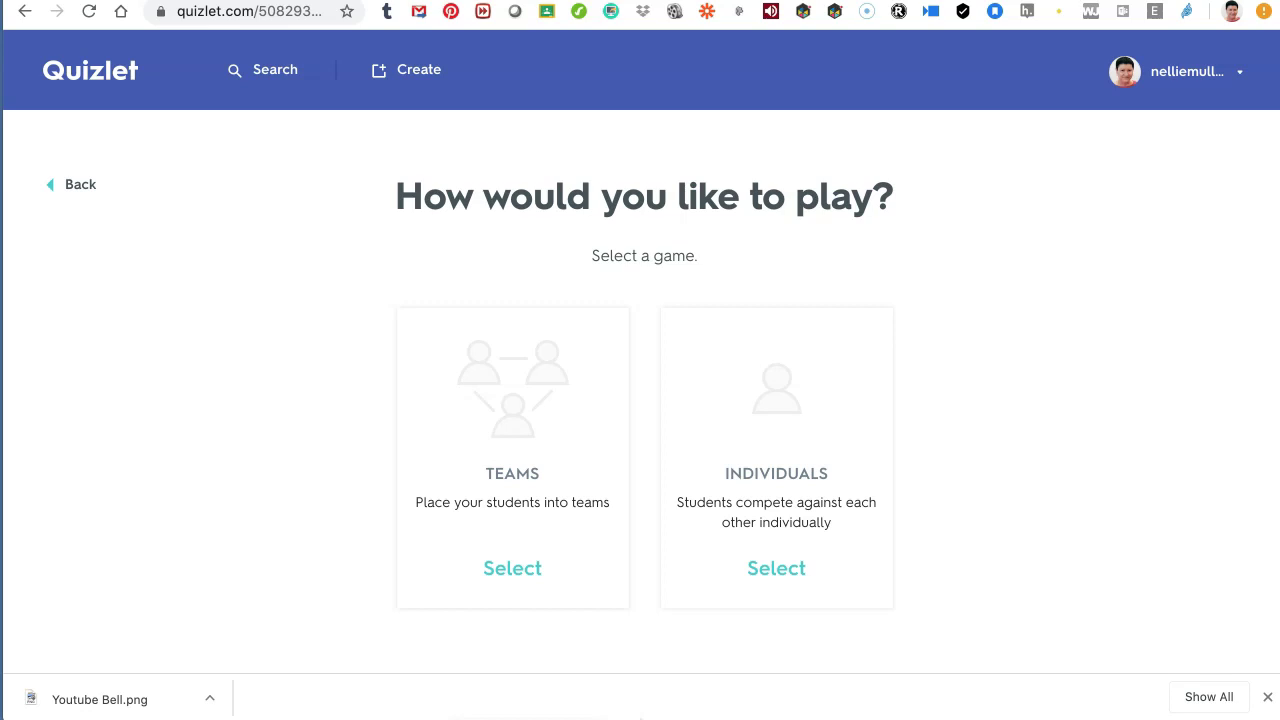
{"action": "scroll", "coordinate": [640, 350], "scroll_direction": "down", "scroll_amount": 2}
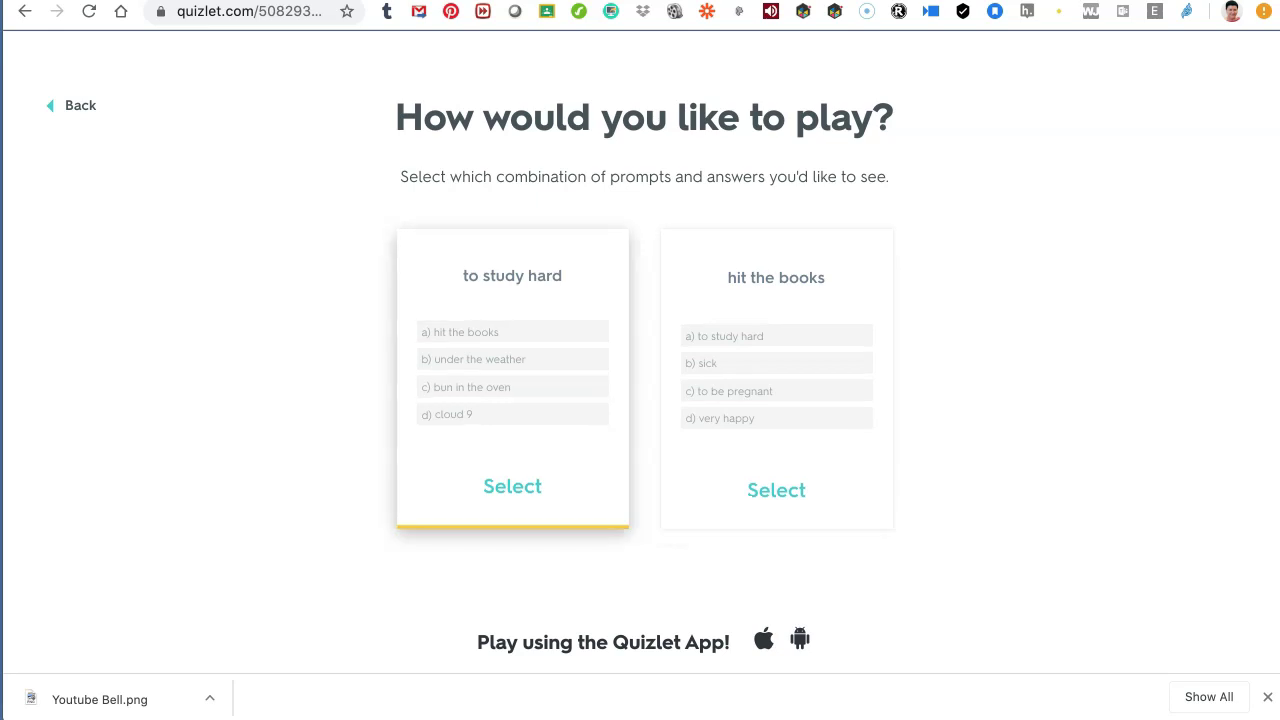
{"action": "left_click", "coordinate": [512, 486]}
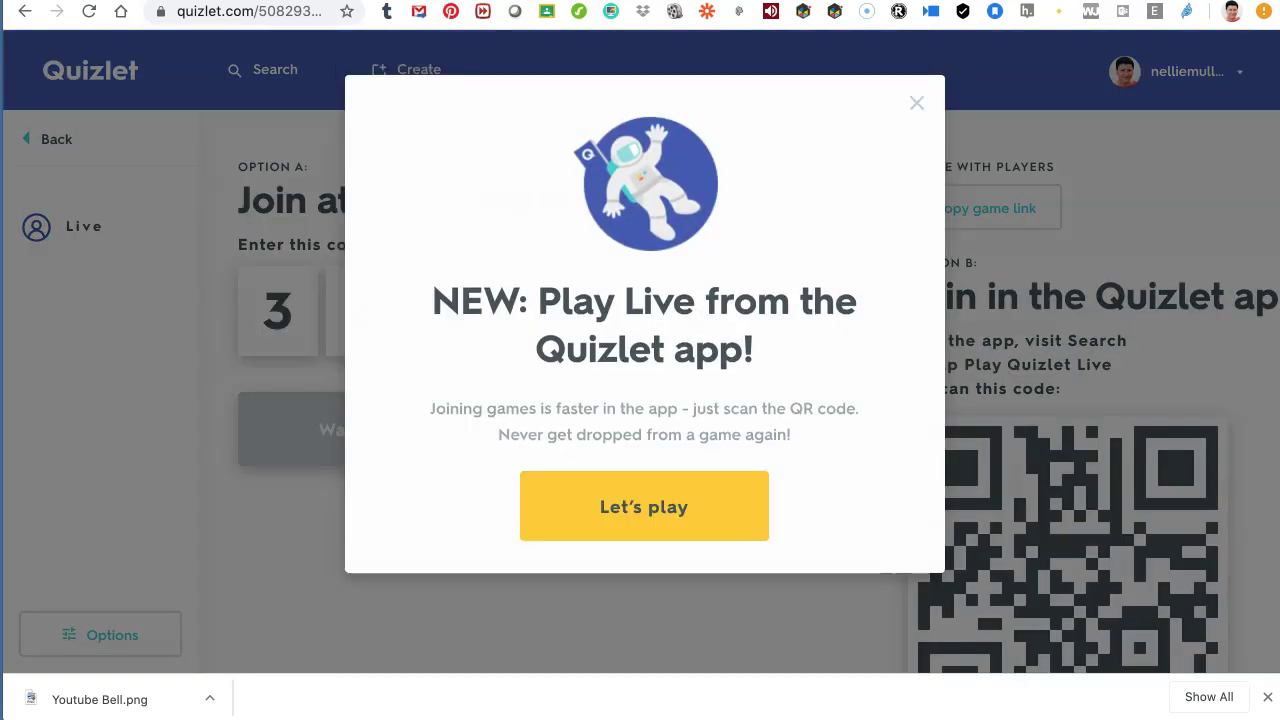
Dismiss the app announcement and set the Live game's Music option to Off.
{"action": "key", "text": "Escape"}
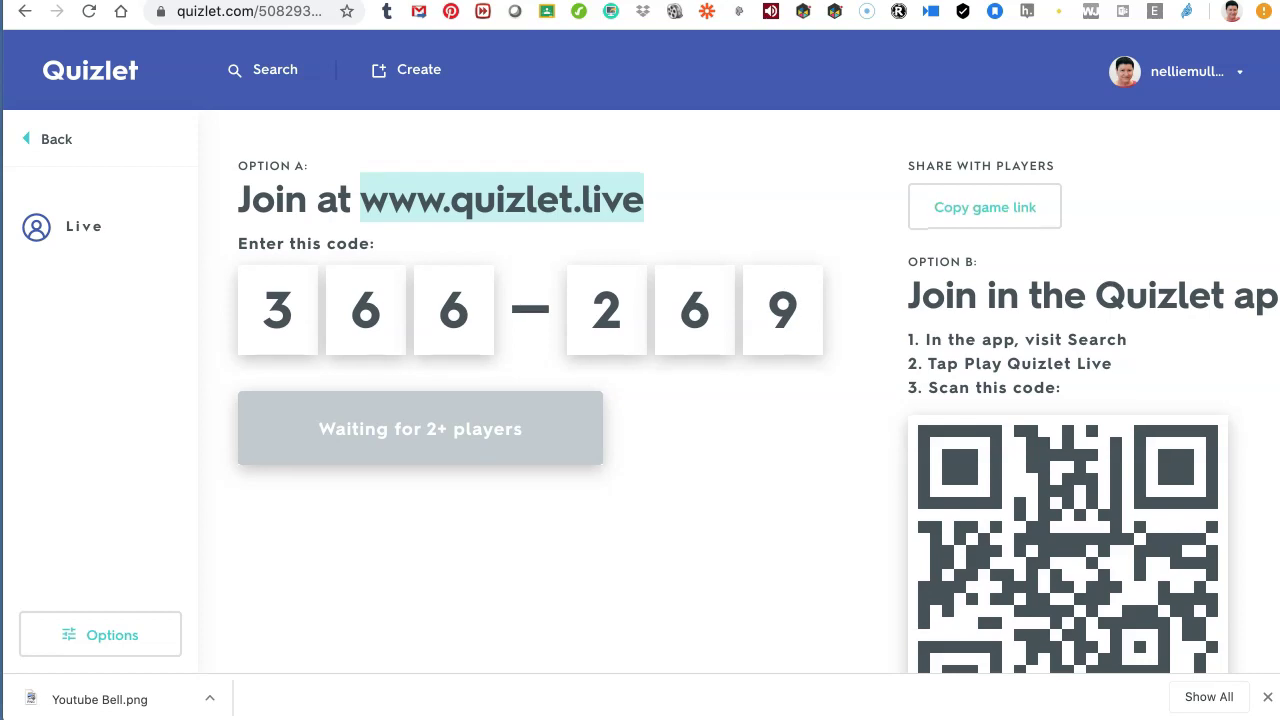
{"action": "scroll", "coordinate": [755, 400], "scroll_direction": "down", "scroll_amount": 1}
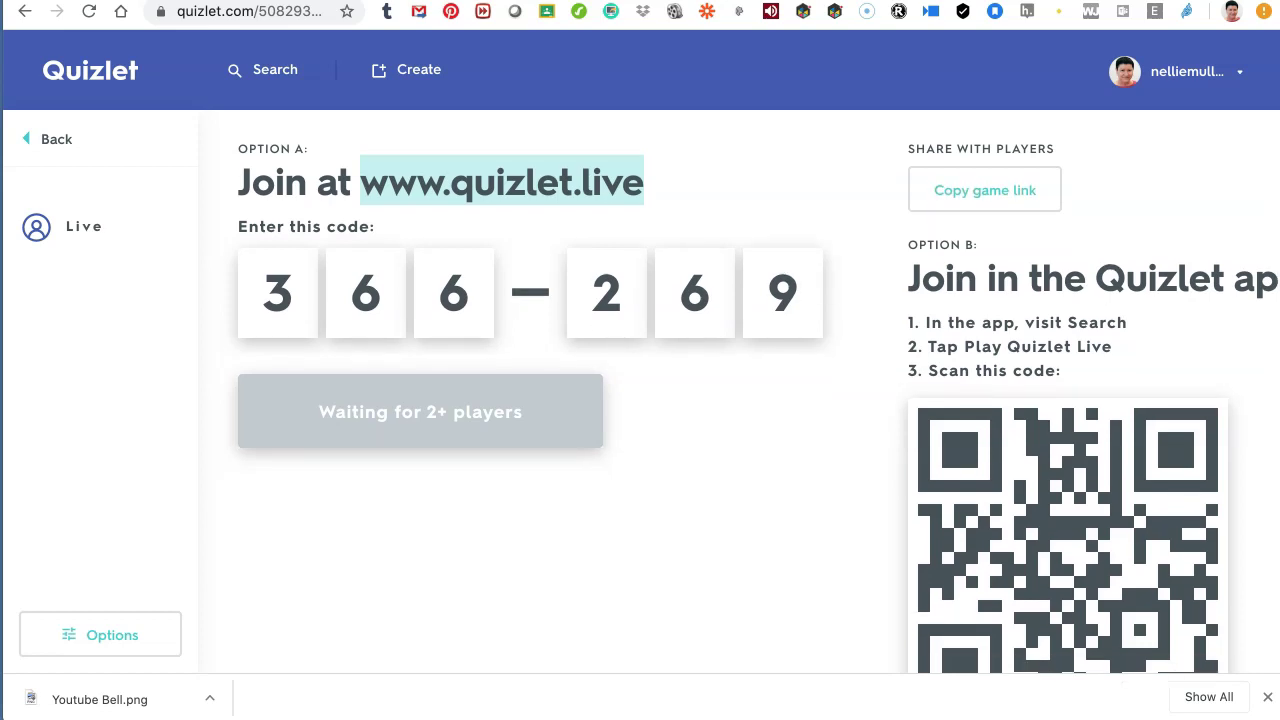
{"action": "scroll", "coordinate": [755, 400], "scroll_direction": "down", "scroll_amount": 1}
{"action": "scroll", "coordinate": [755, 400], "scroll_direction": "up", "scroll_amount": 2}
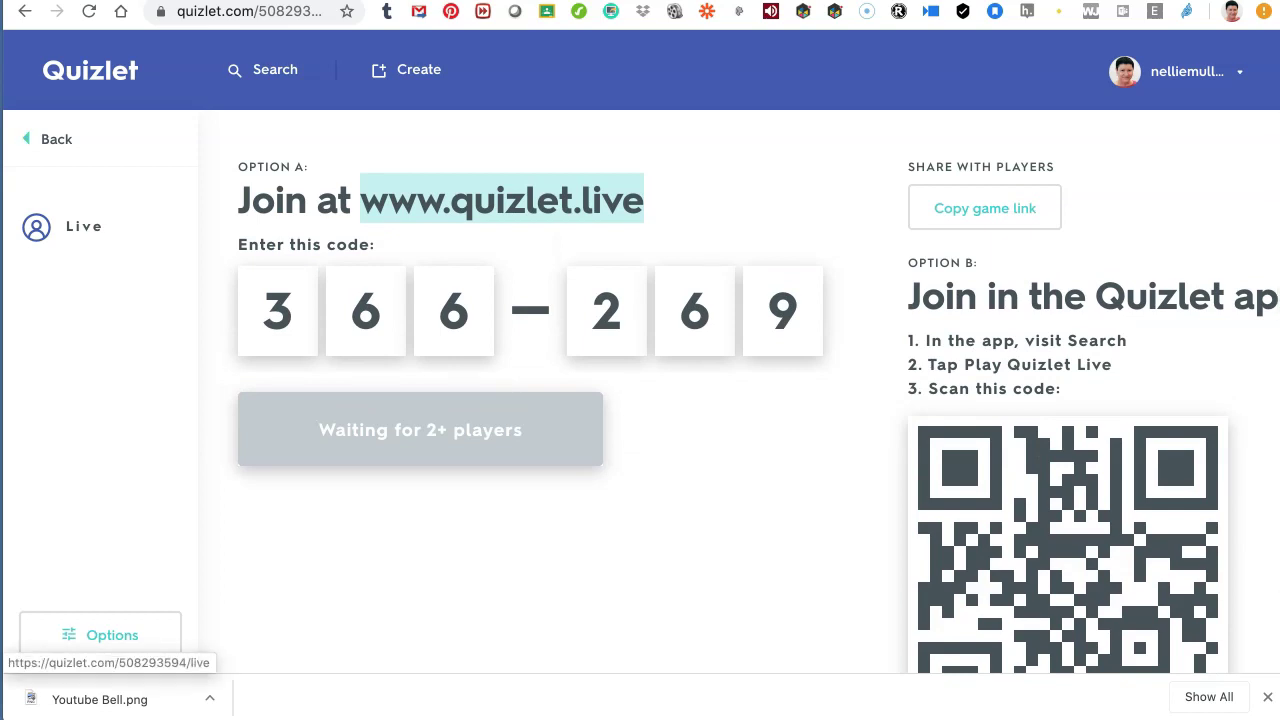
{"action": "left_click", "coordinate": [100, 634]}
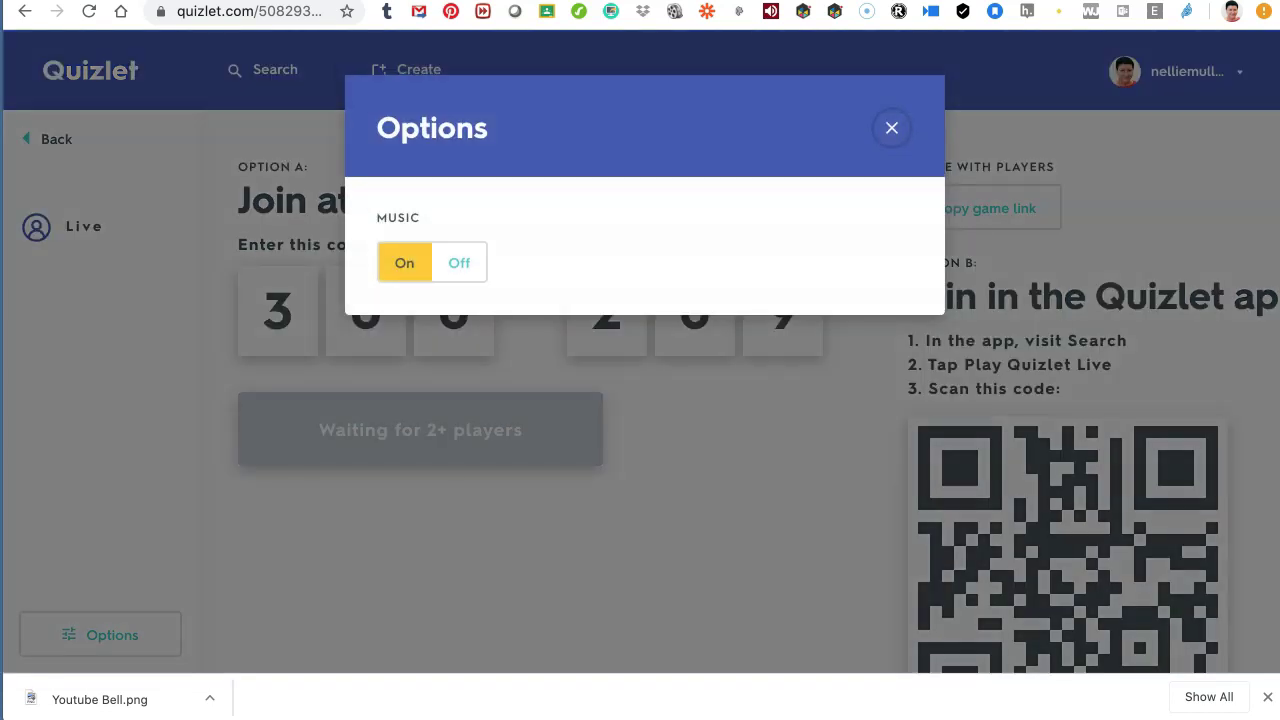
{"action": "left_click", "coordinate": [459, 262]}
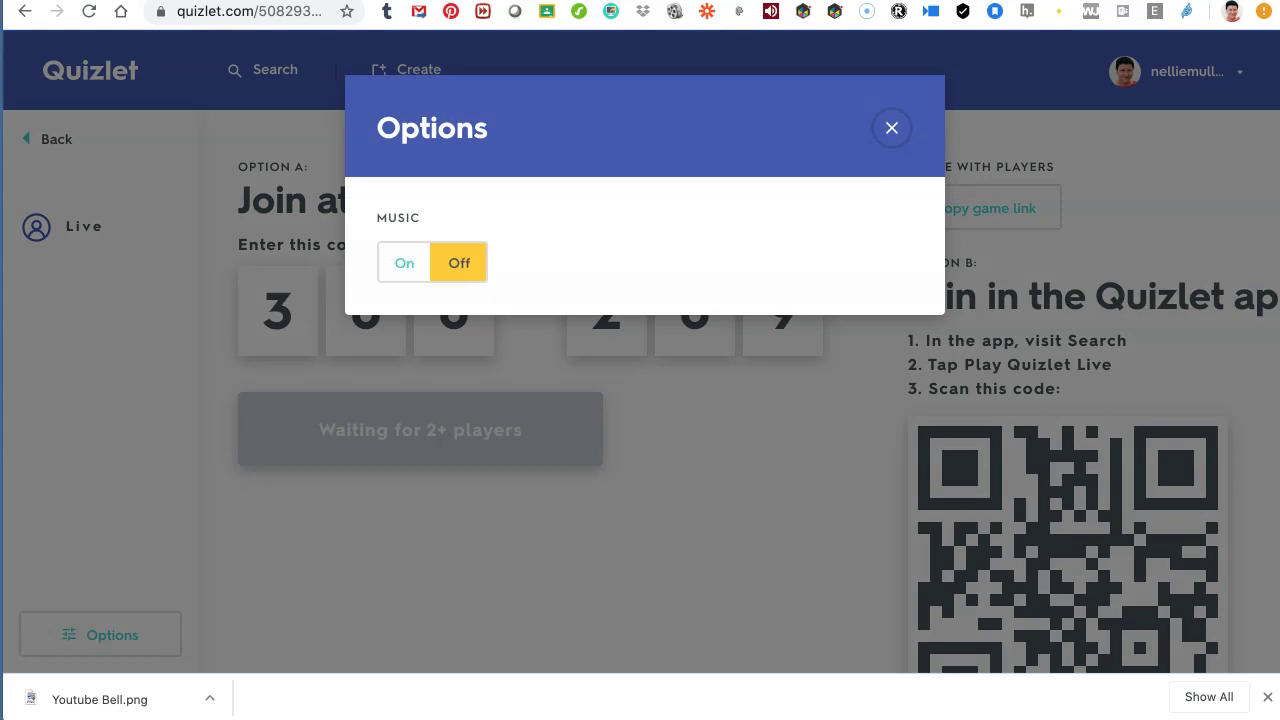
{"action": "left_click", "coordinate": [891, 127]}
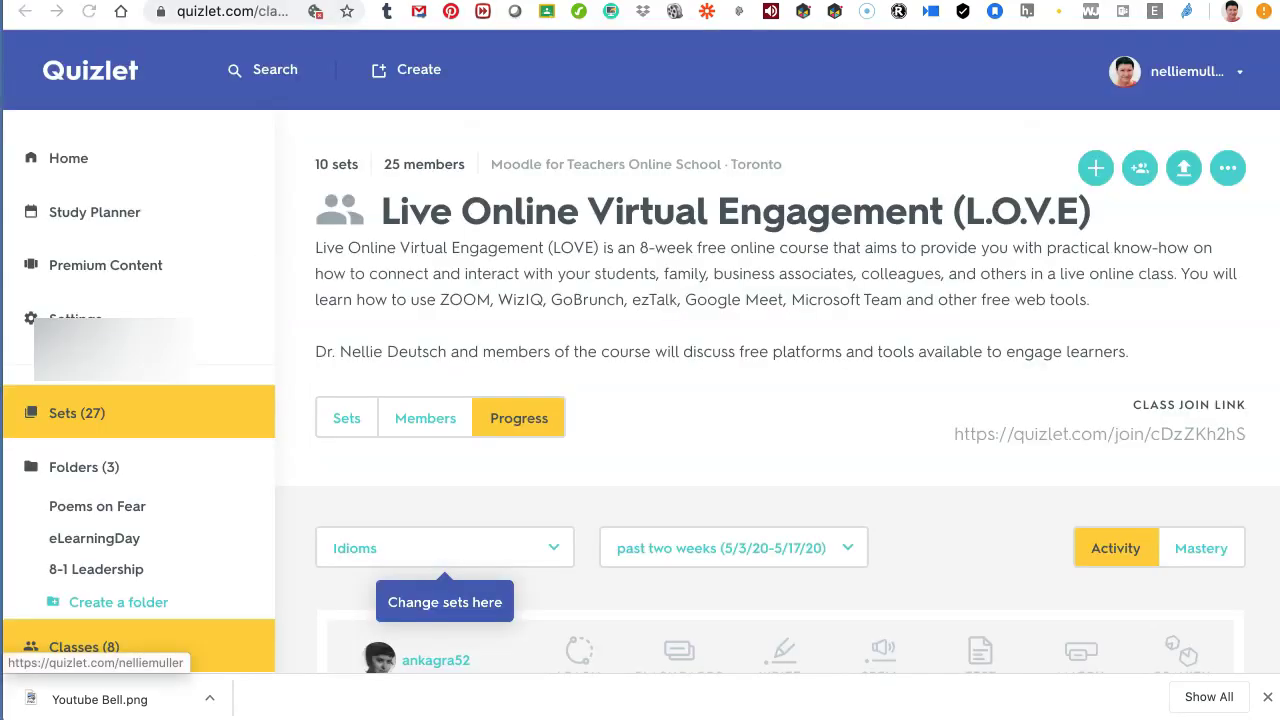
Look over the Idioms set's sharing options, then close them.
{"action": "scroll", "coordinate": [640, 350], "scroll_direction": "down", "scroll_amount": 3}
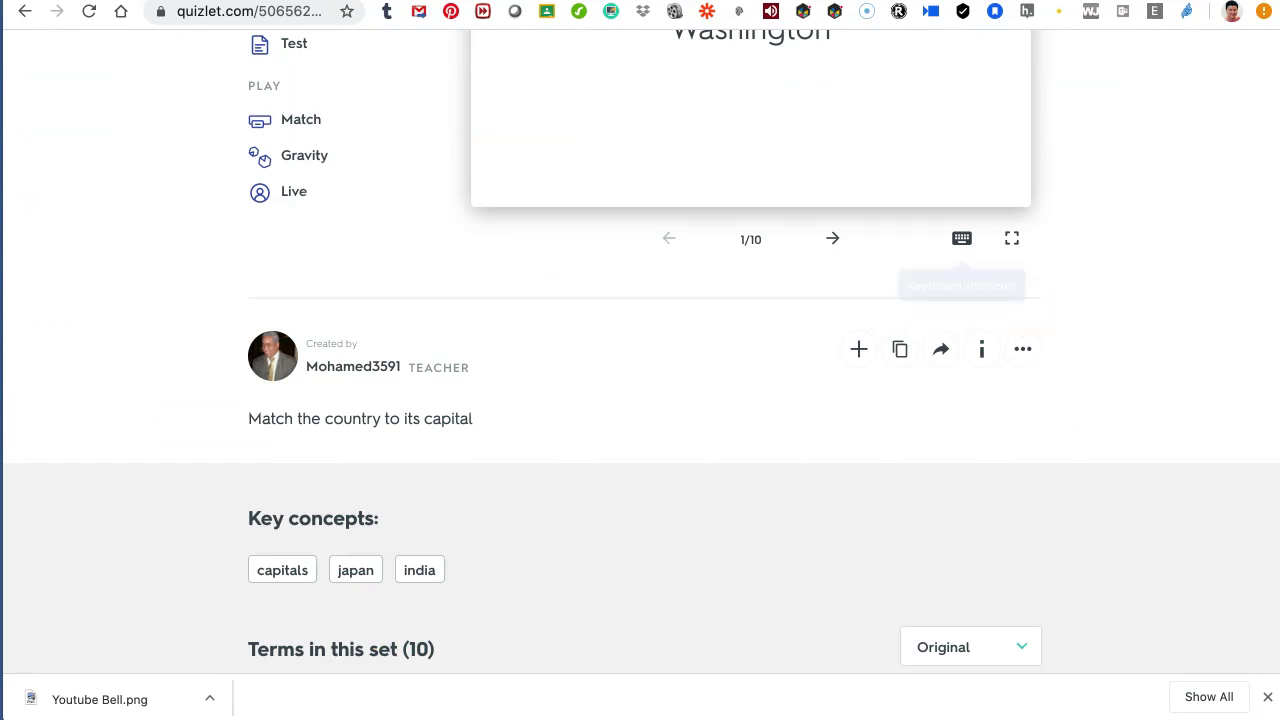
{"action": "left_click", "coordinate": [940, 349]}
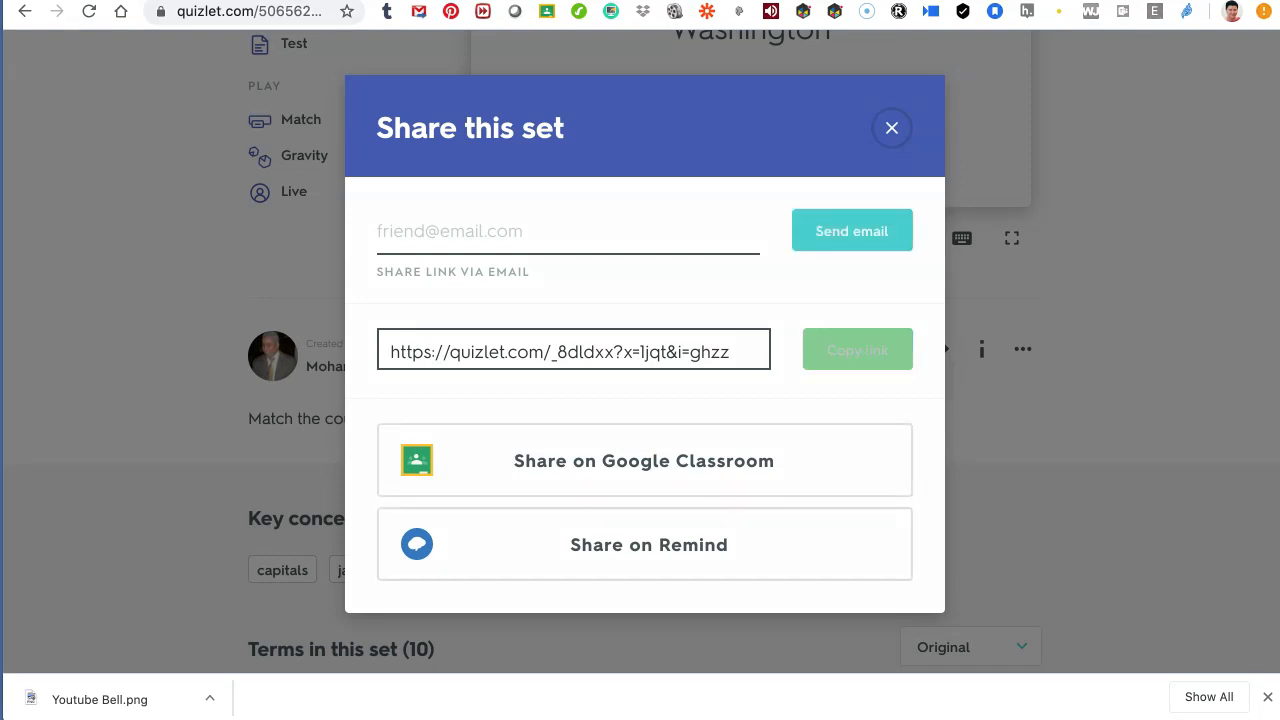
{"action": "key", "text": "Escape"}
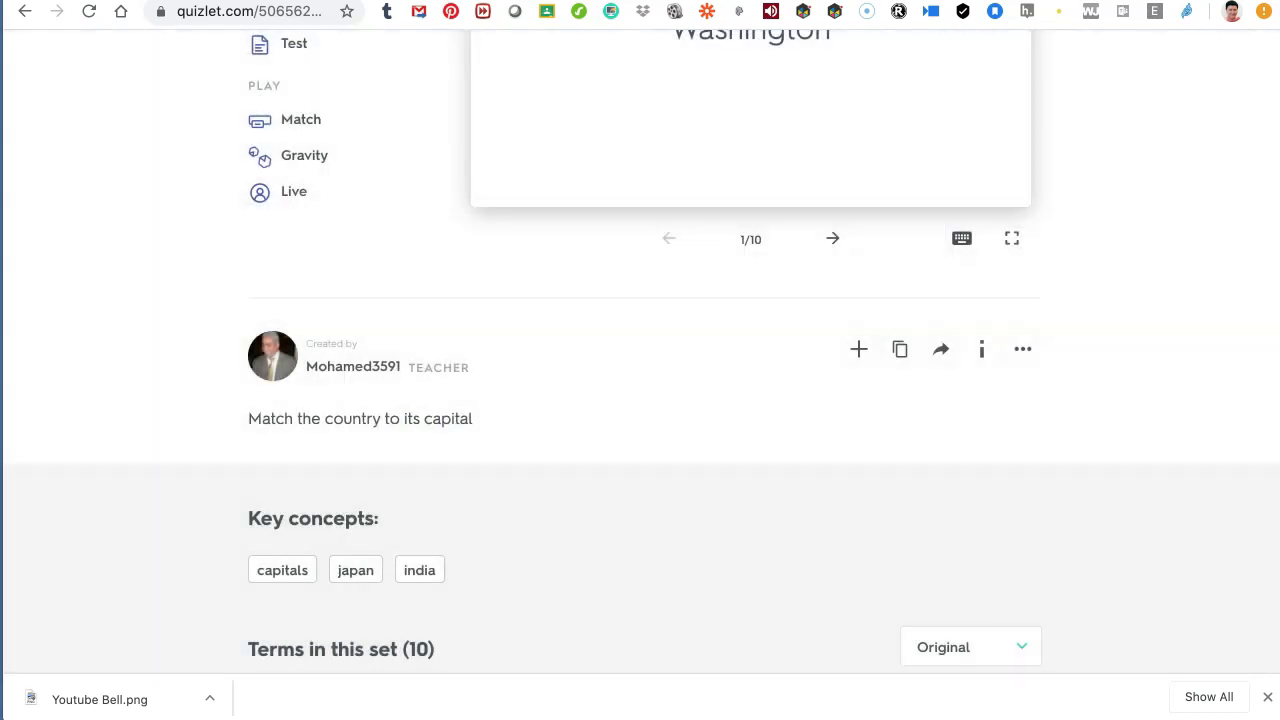
Open the More menu listing Scores, Print, Combine, Export, Embed and Report.
{"action": "left_click", "coordinate": [1022, 348]}
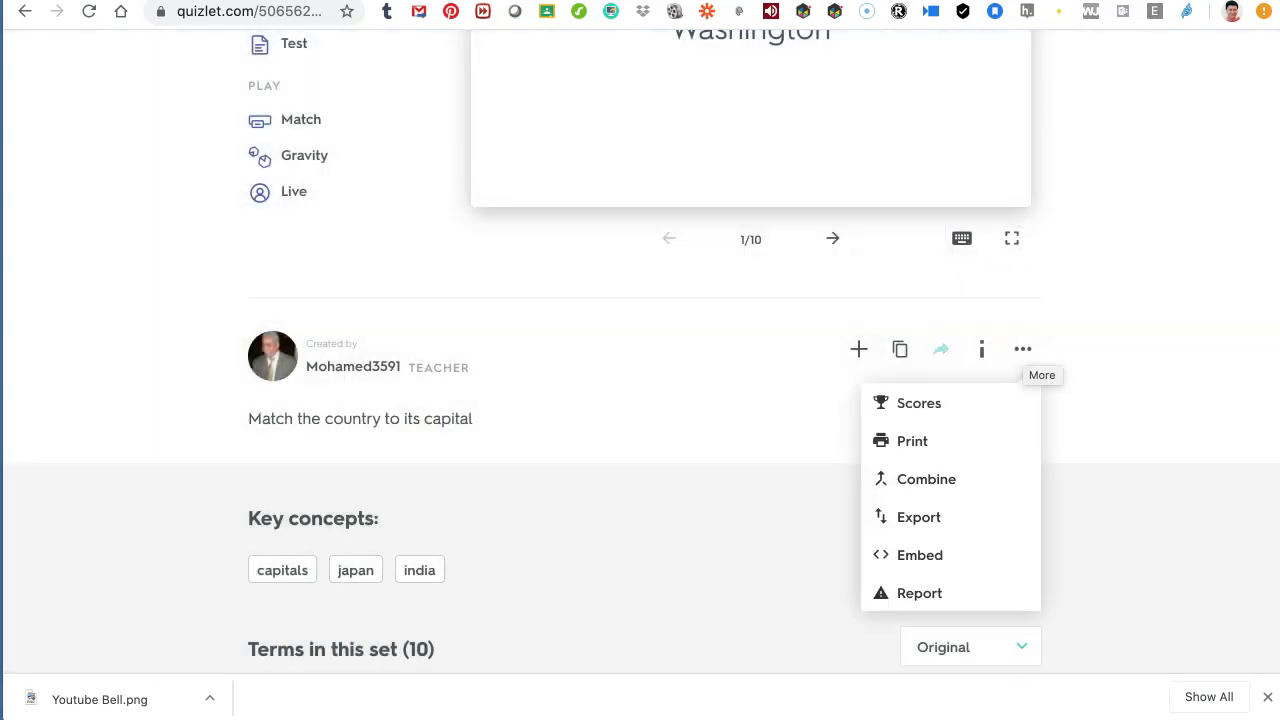
{"action": "key", "text": "Escape"}
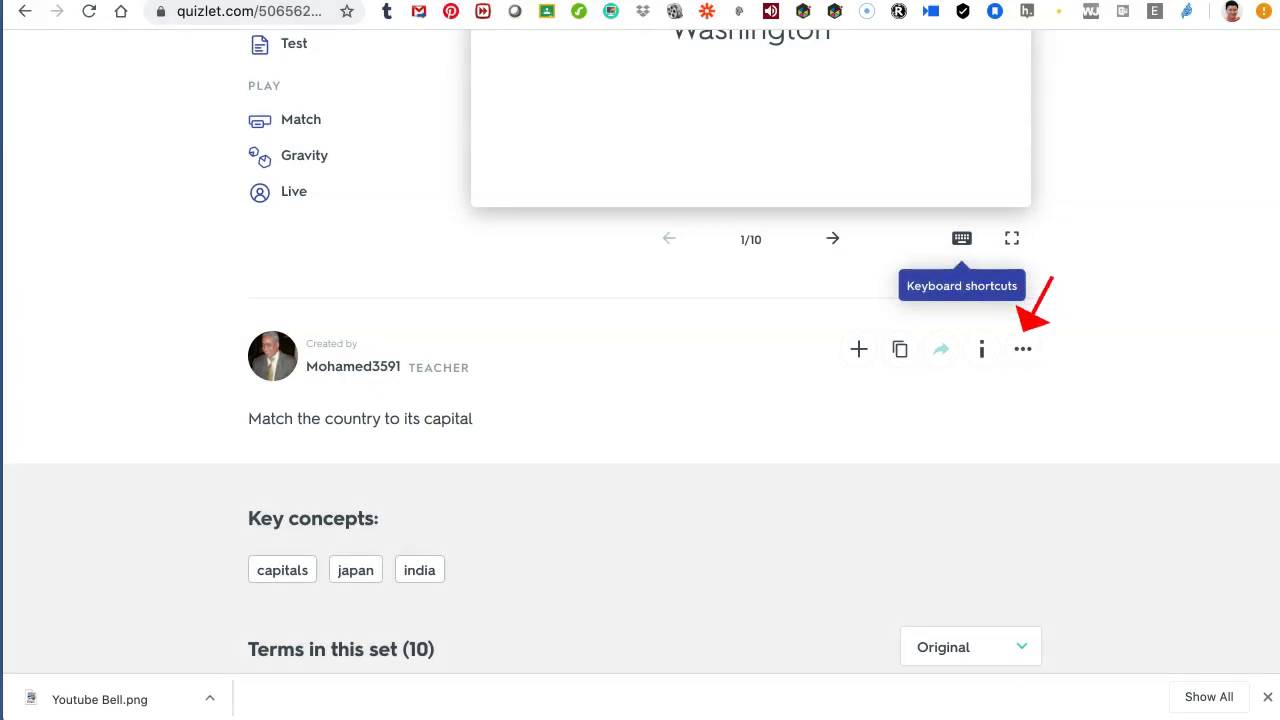
{"action": "left_click", "coordinate": [1023, 348]}
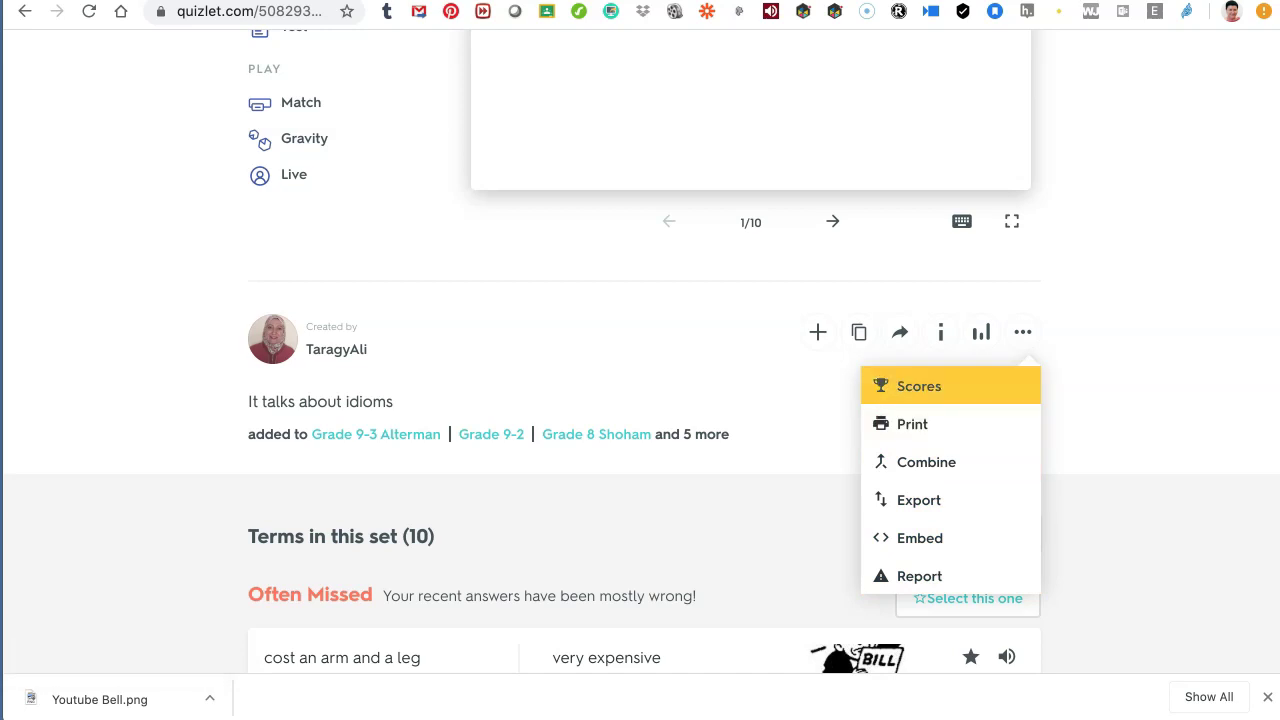
View the Idioms top scores, showing one Match time of 34.7 secs, then close them.
{"action": "left_click", "coordinate": [918, 386]}
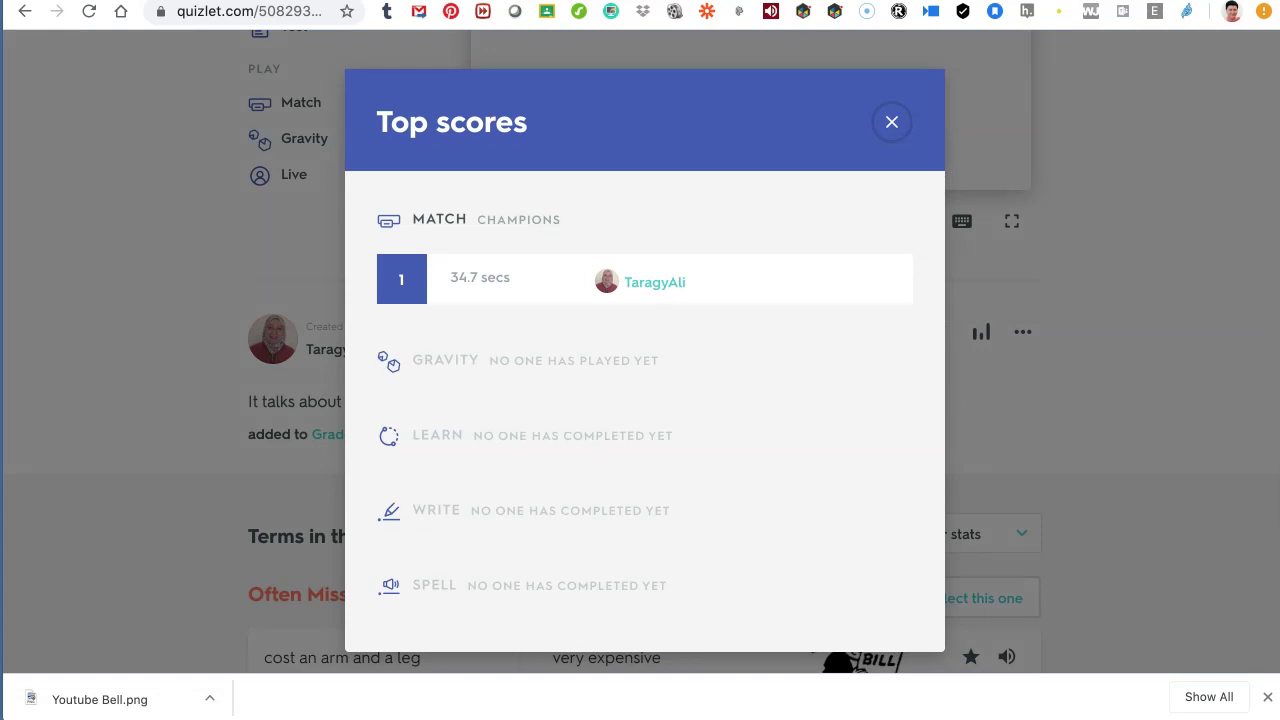
{"action": "scroll", "coordinate": [644, 350], "scroll_direction": "down", "scroll_amount": 1}
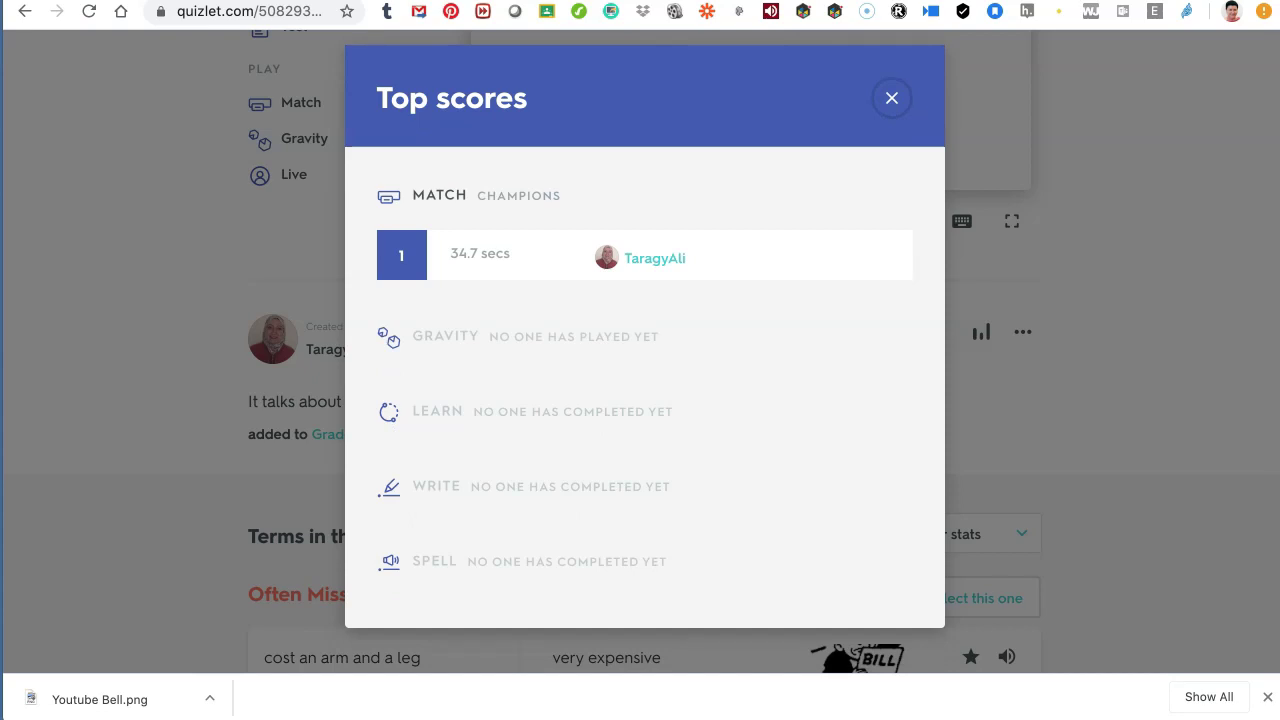
{"action": "left_click", "coordinate": [891, 98]}
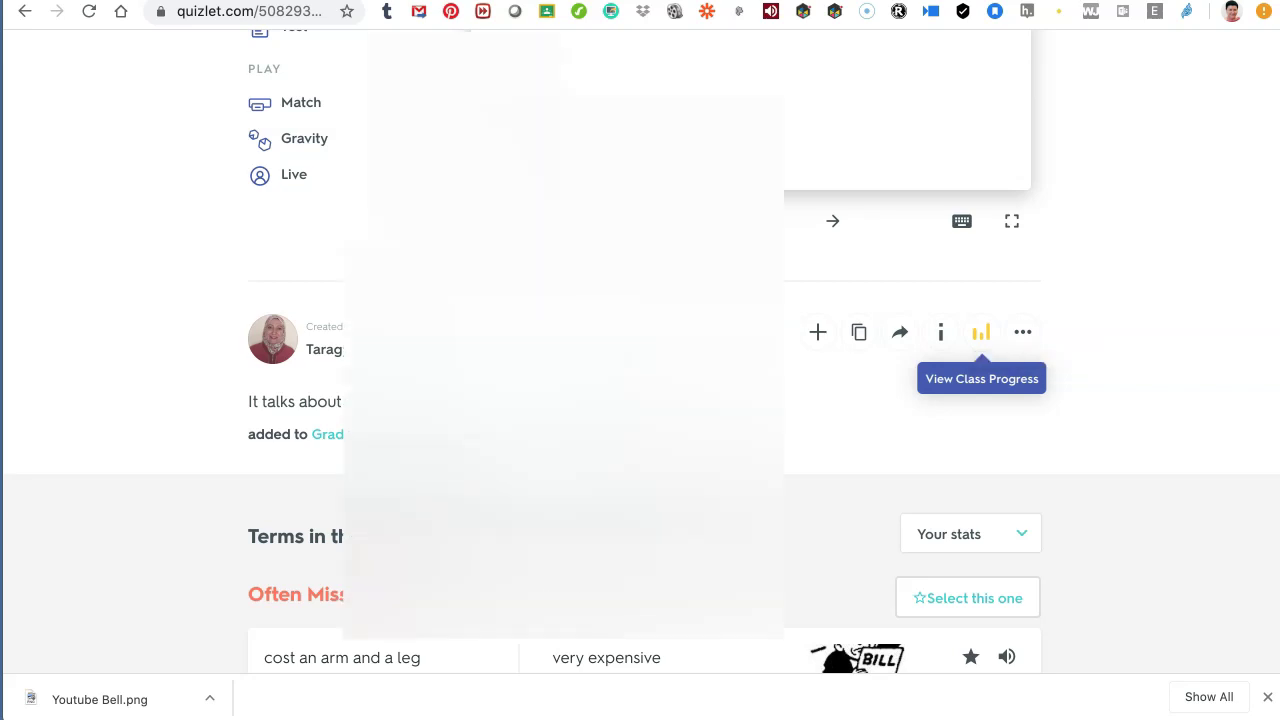
Open Idioms progress for the L.O.V.E class and scroll through every member's study activity.
{"action": "left_click", "coordinate": [980, 332]}
{"action": "scroll", "coordinate": [640, 350], "scroll_direction": "down", "scroll_amount": 10}
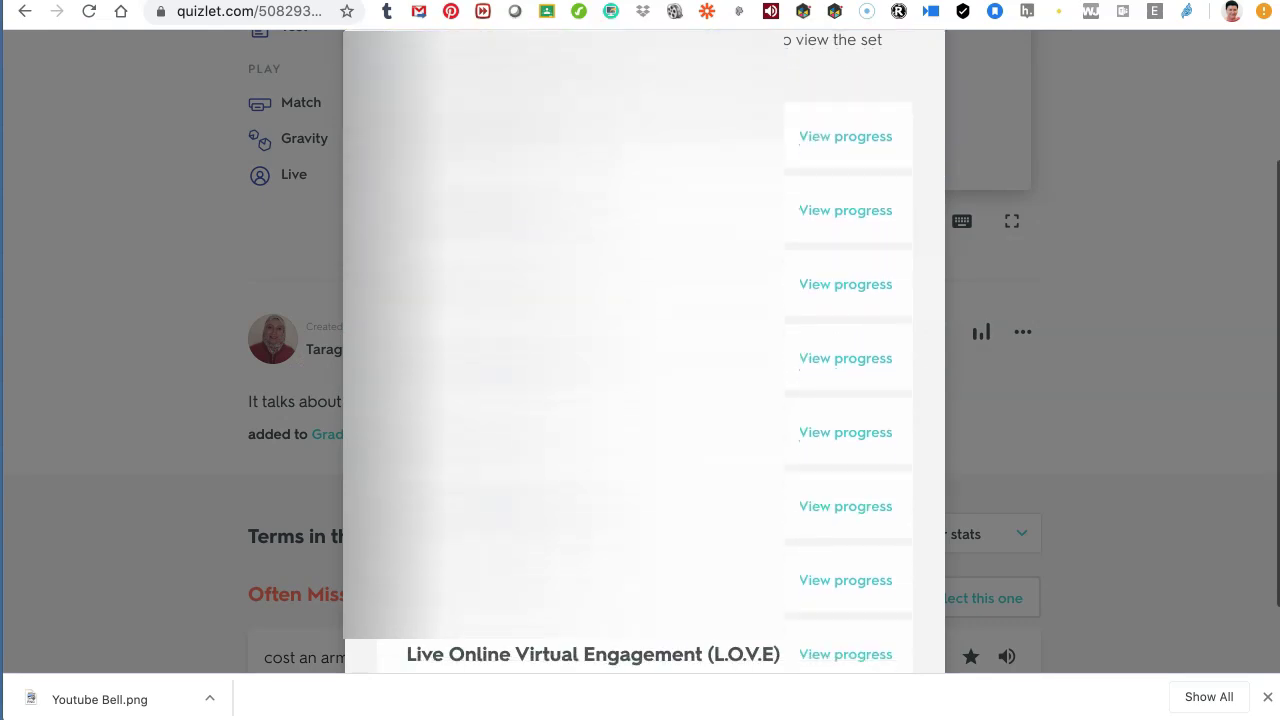
{"action": "left_click", "coordinate": [845, 564]}
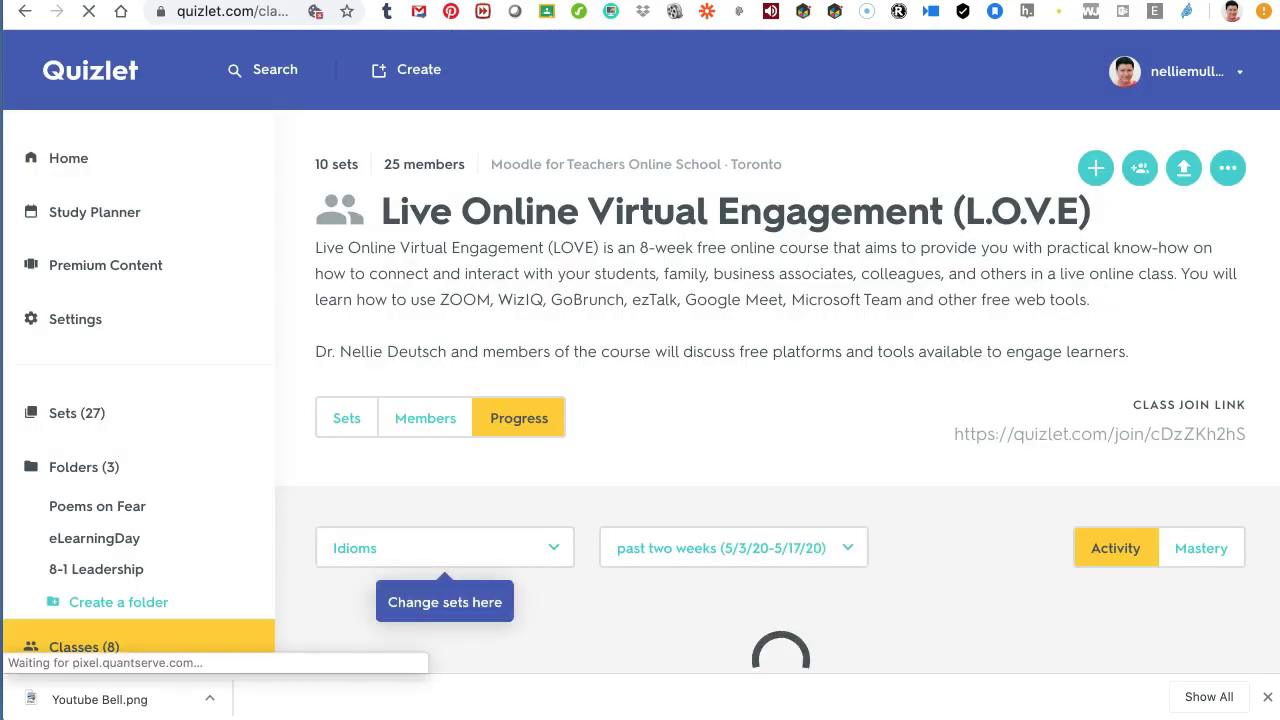
{"action": "scroll", "coordinate": [640, 350], "scroll_direction": "down", "scroll_amount": 2}
{"action": "scroll", "coordinate": [640, 350], "scroll_direction": "down", "scroll_amount": 5}
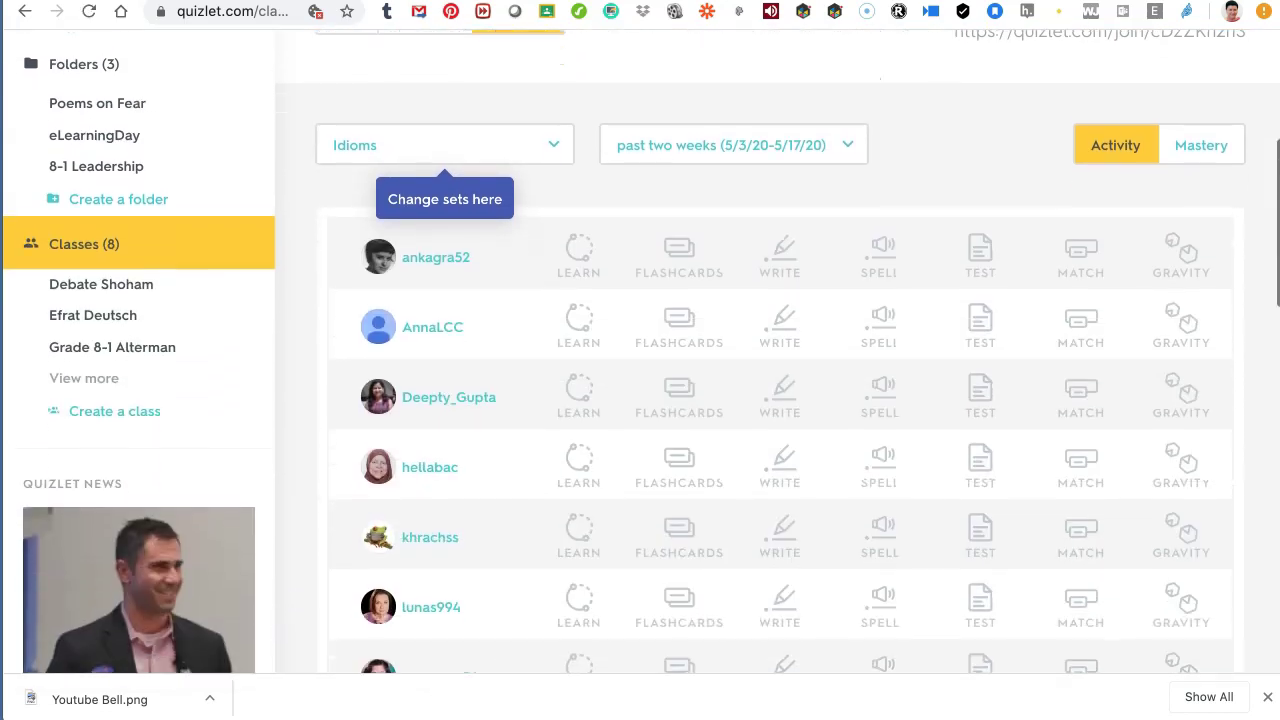
{"action": "scroll", "coordinate": [640, 350], "scroll_direction": "down", "scroll_amount": 4}
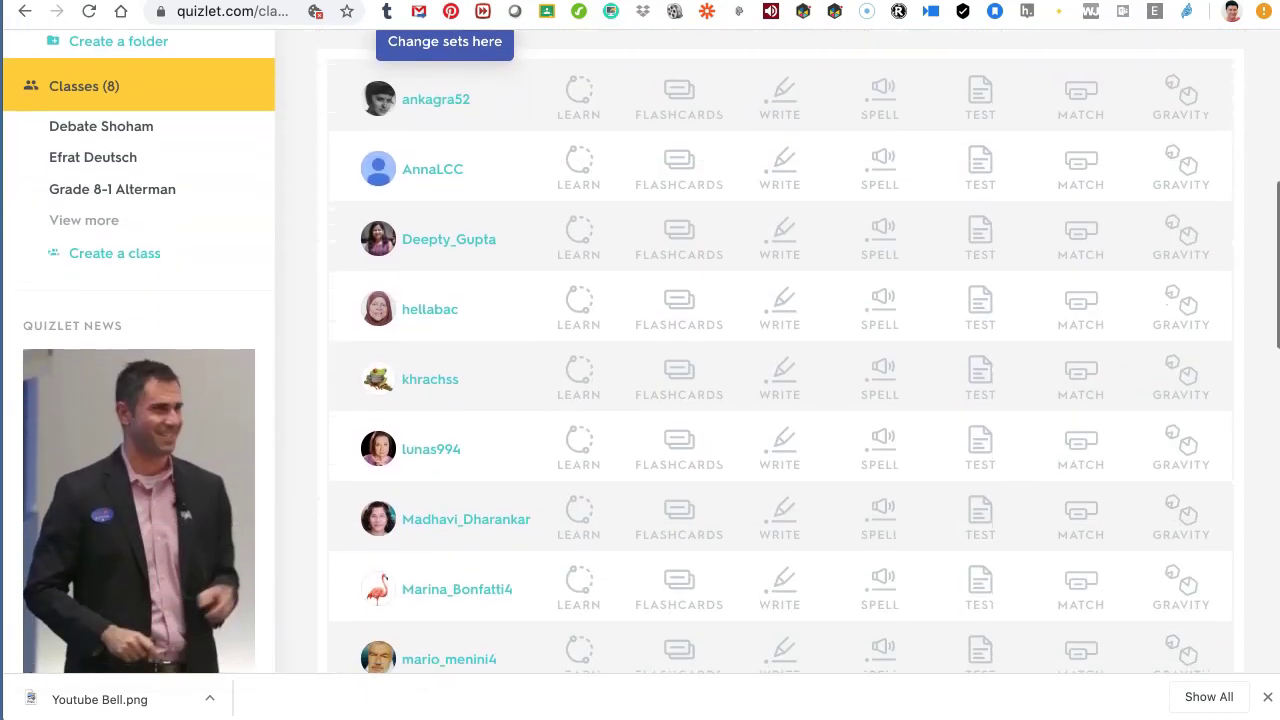
{"action": "scroll", "coordinate": [640, 350], "scroll_direction": "down", "scroll_amount": 7}
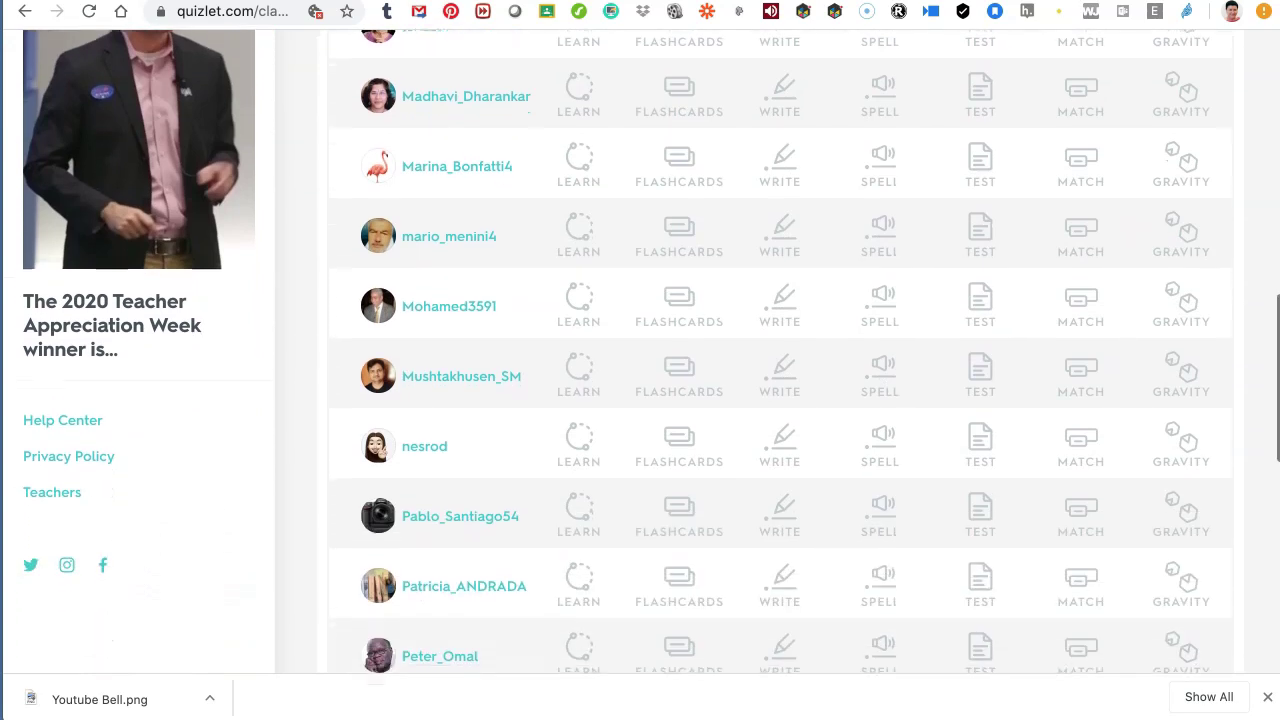
{"action": "scroll", "coordinate": [640, 350], "scroll_direction": "down", "scroll_amount": 6}
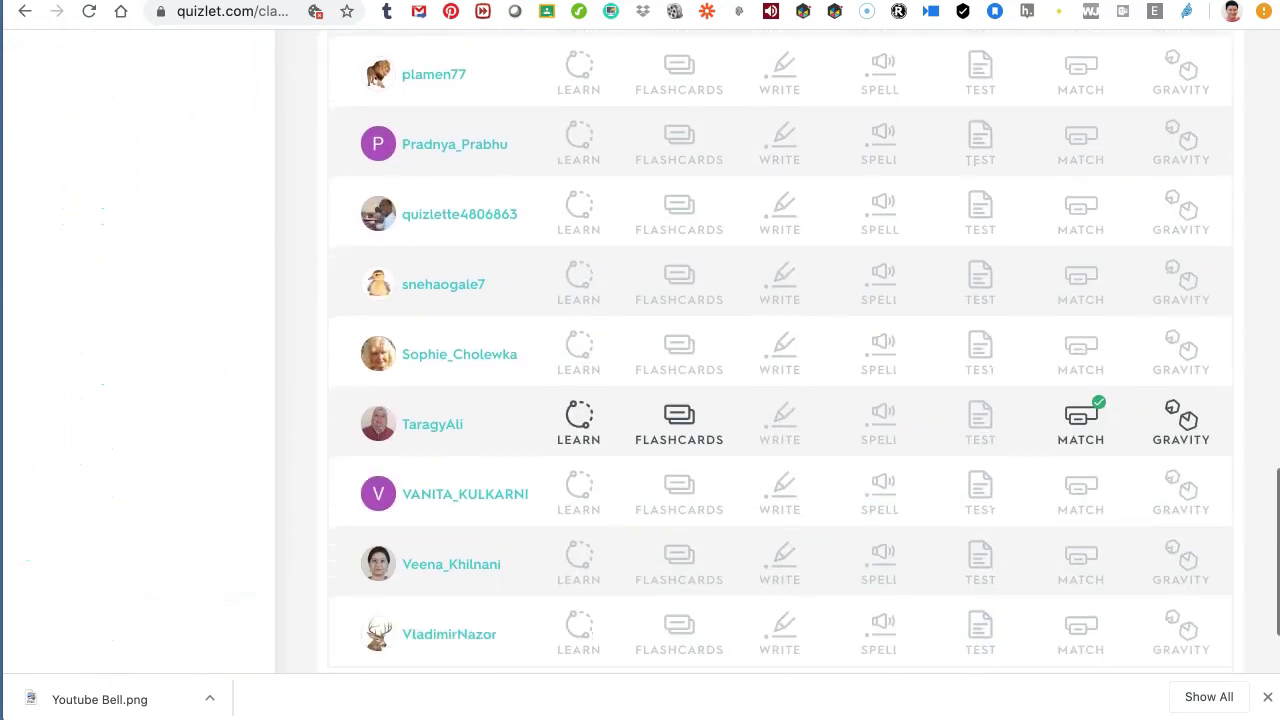
{"action": "mouse_move", "coordinate": [1181, 420]}
{"action": "scroll", "coordinate": [780, 350], "scroll_direction": "down", "scroll_amount": 2}
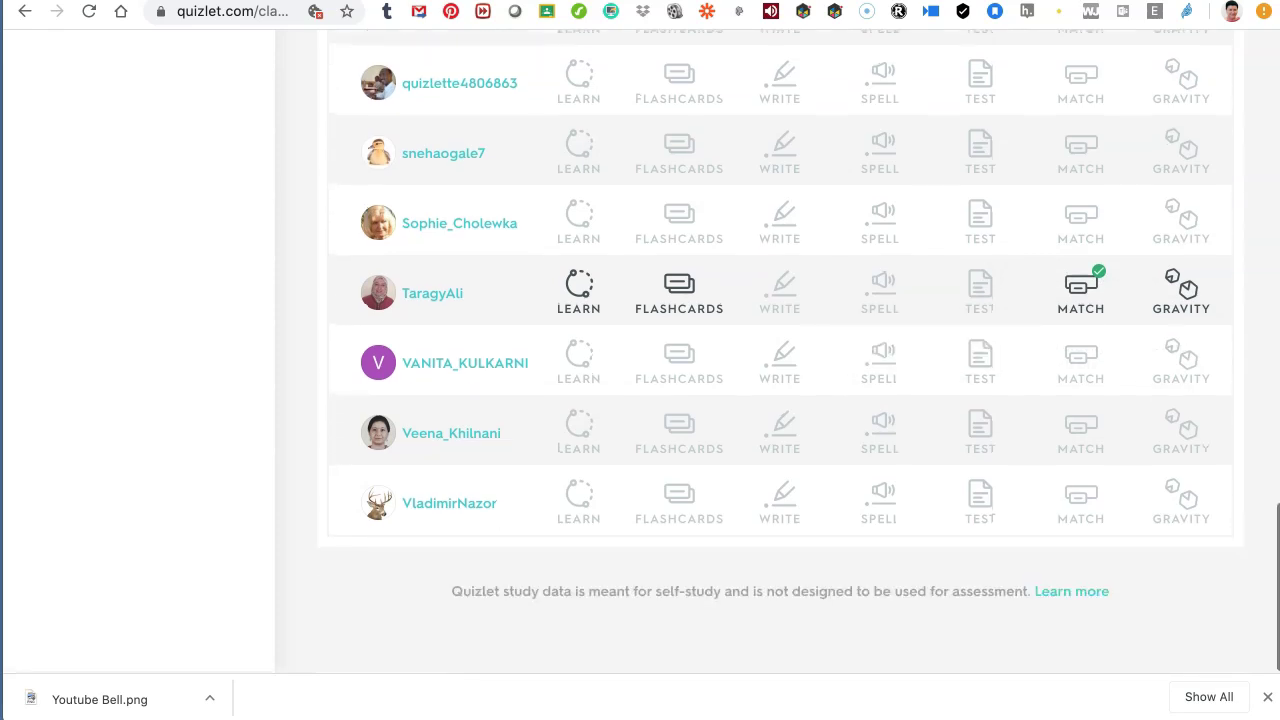